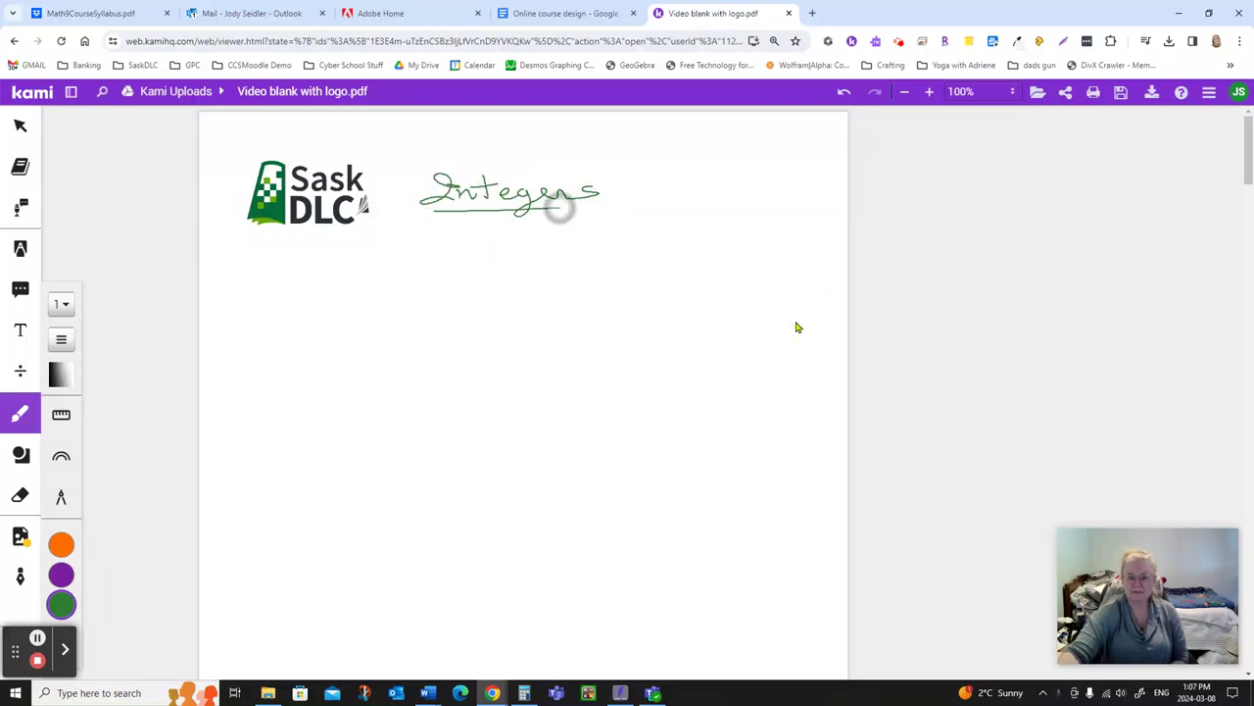
# - Add an exclamation mark to the green handwritten title so it reads 'Integers!'
pyautogui.click(619, 195)
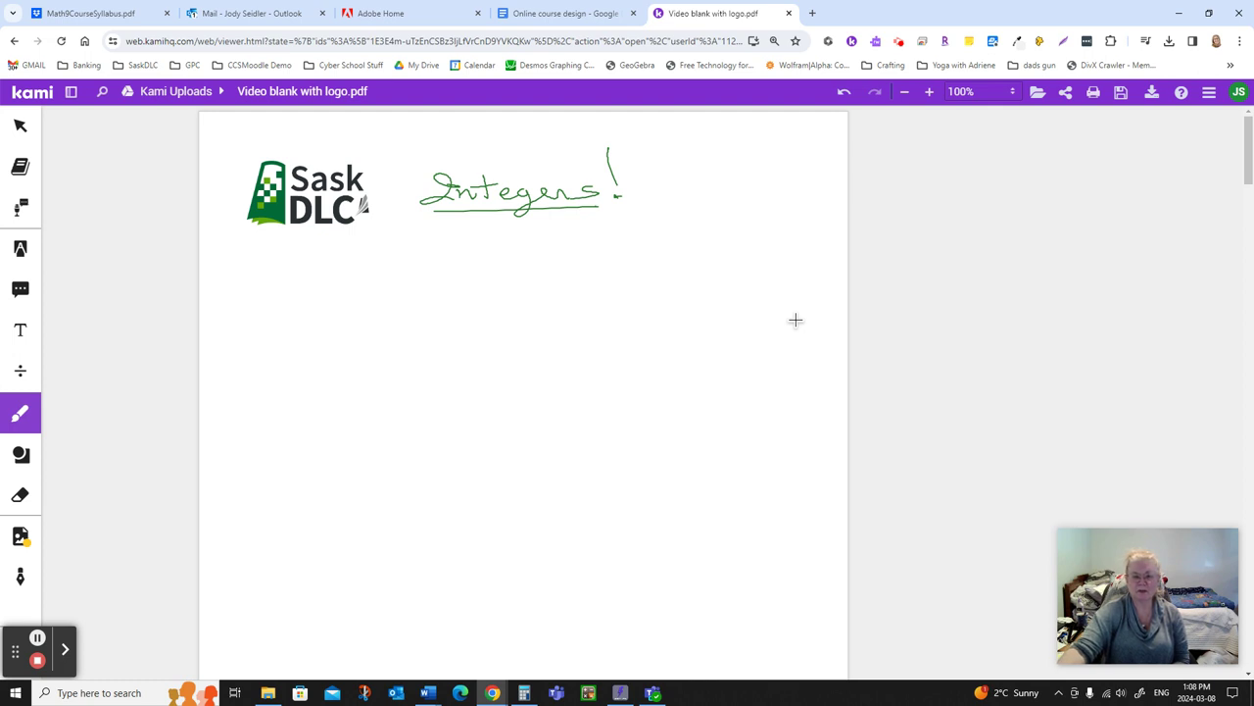
# - Draw a green horizontal line with a right arrowhead and a first tick labelled 1
pyautogui.moveTo(447, 287); pyautogui.dragTo(449, 315)
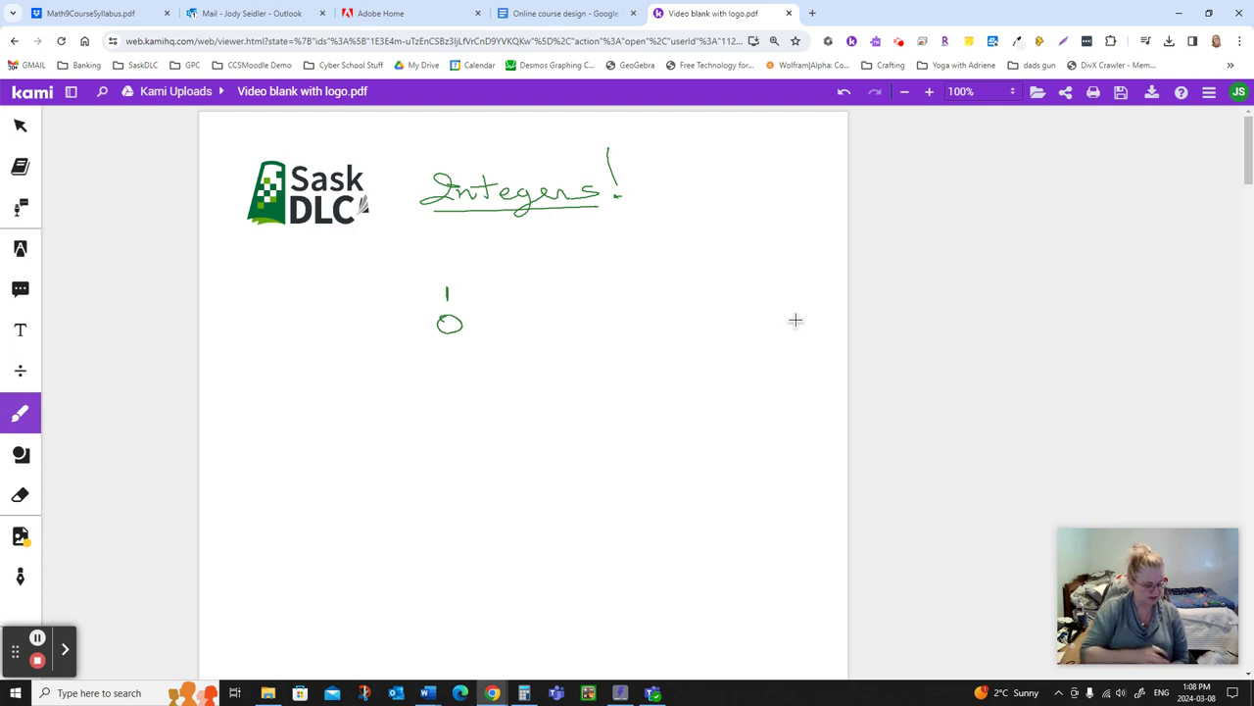
pyautogui.hotkey('ctrl', 'z')
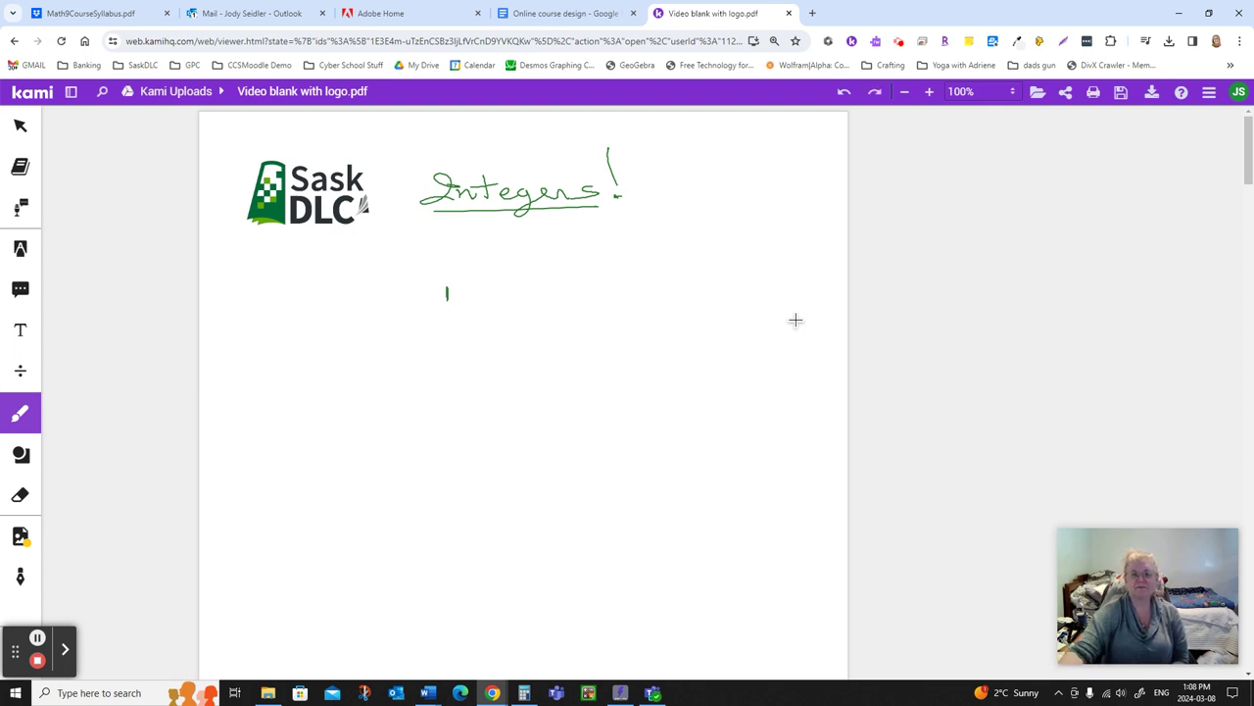
pyautogui.moveTo(444, 319); pyautogui.dragTo(449, 335)
pyautogui.moveTo(446, 291)
pyautogui.mouseDown()
pyautogui.moveTo(817, 287)
pyautogui.moveTo(805, 294)
pyautogui.mouseUp()
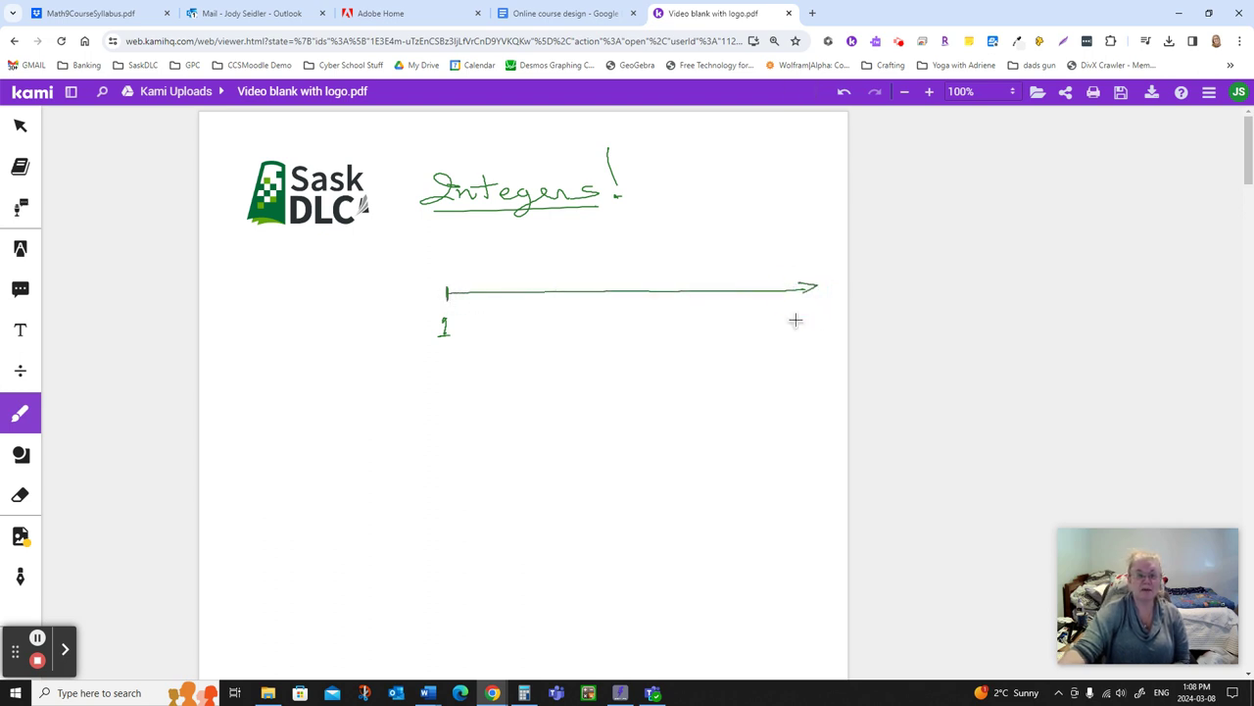
# - Add ticks labelled 2 through 6 and extend the line left to a 0 tick
pyautogui.moveTo(495, 286)
pyautogui.mouseDown()
pyautogui.moveTo(490, 328)
pyautogui.moveTo(508, 329)
pyautogui.mouseUp()
pyautogui.moveTo(541, 286); pyautogui.dragTo(539, 330)
pyautogui.moveTo(588, 286); pyautogui.dragTo(598, 331)
pyautogui.moveTo(638, 286); pyautogui.dragTo(637, 331)
pyautogui.moveTo(697, 286); pyautogui.dragTo(693, 328)
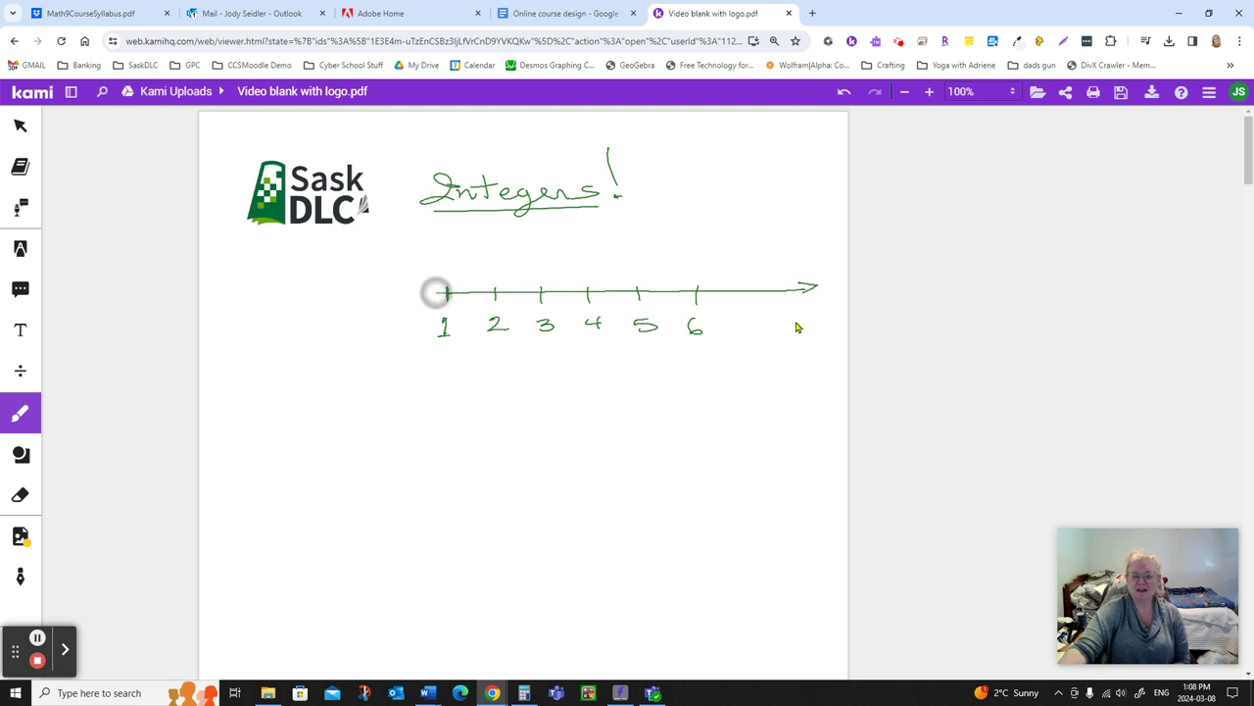
pyautogui.moveTo(434, 292)
pyautogui.mouseDown()
pyautogui.moveTo(405, 292)
pyautogui.moveTo(398, 322)
pyautogui.mouseUp()
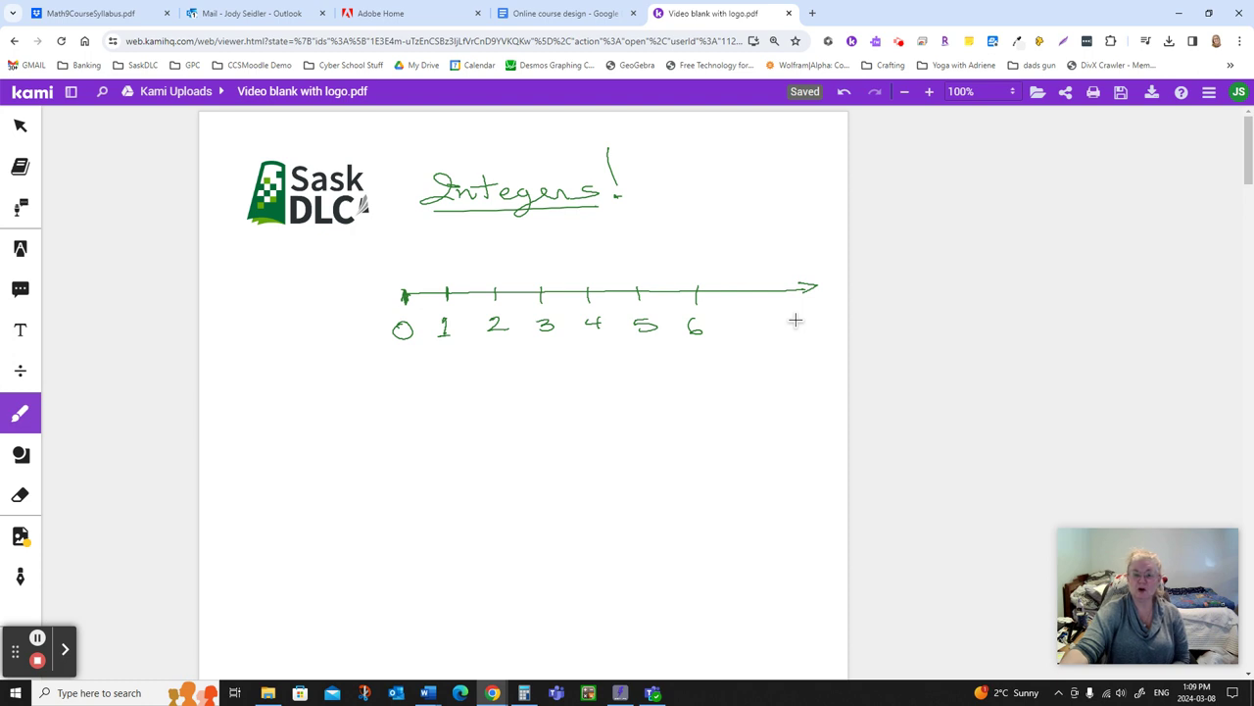
# - Extend the number line left past zero with ticks labelled -1, -2, -3 and -4
pyautogui.moveTo(405, 294)
pyautogui.mouseDown()
pyautogui.moveTo(205, 300)
pyautogui.moveTo(223, 305)
pyautogui.mouseUp()
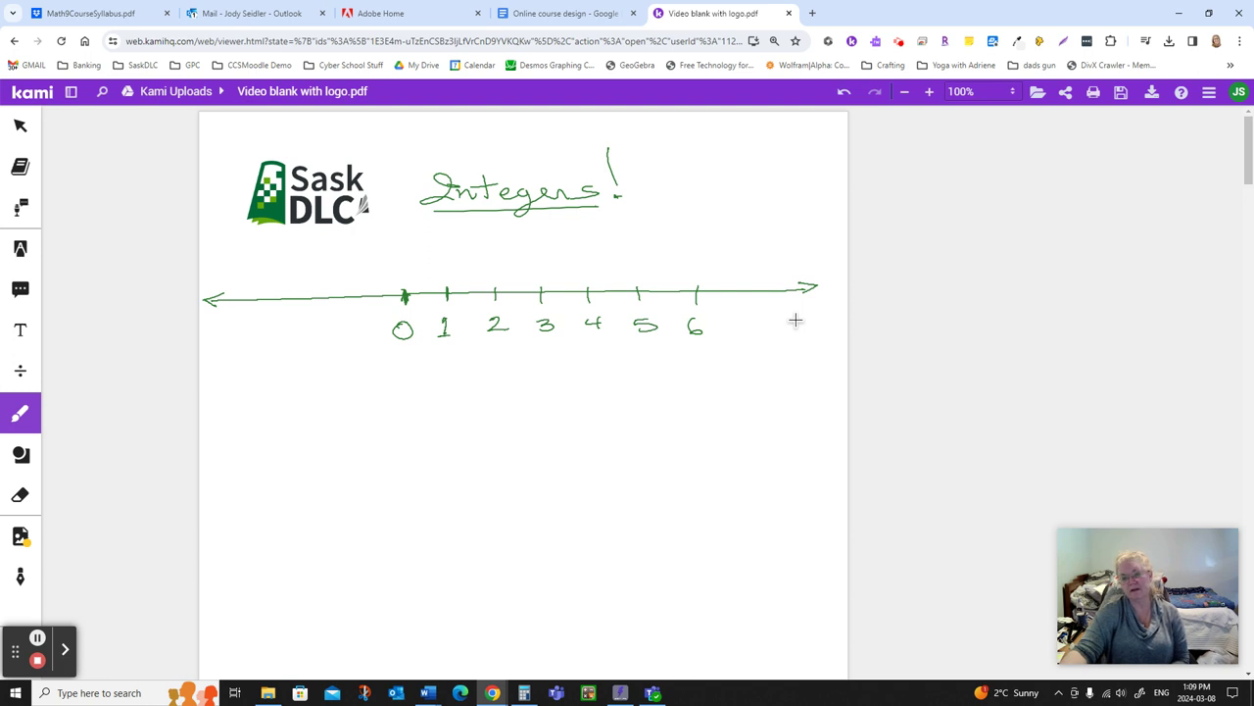
pyautogui.moveTo(368, 292); pyautogui.dragTo(356, 325)
pyautogui.moveTo(360, 317); pyautogui.dragTo(361, 334)
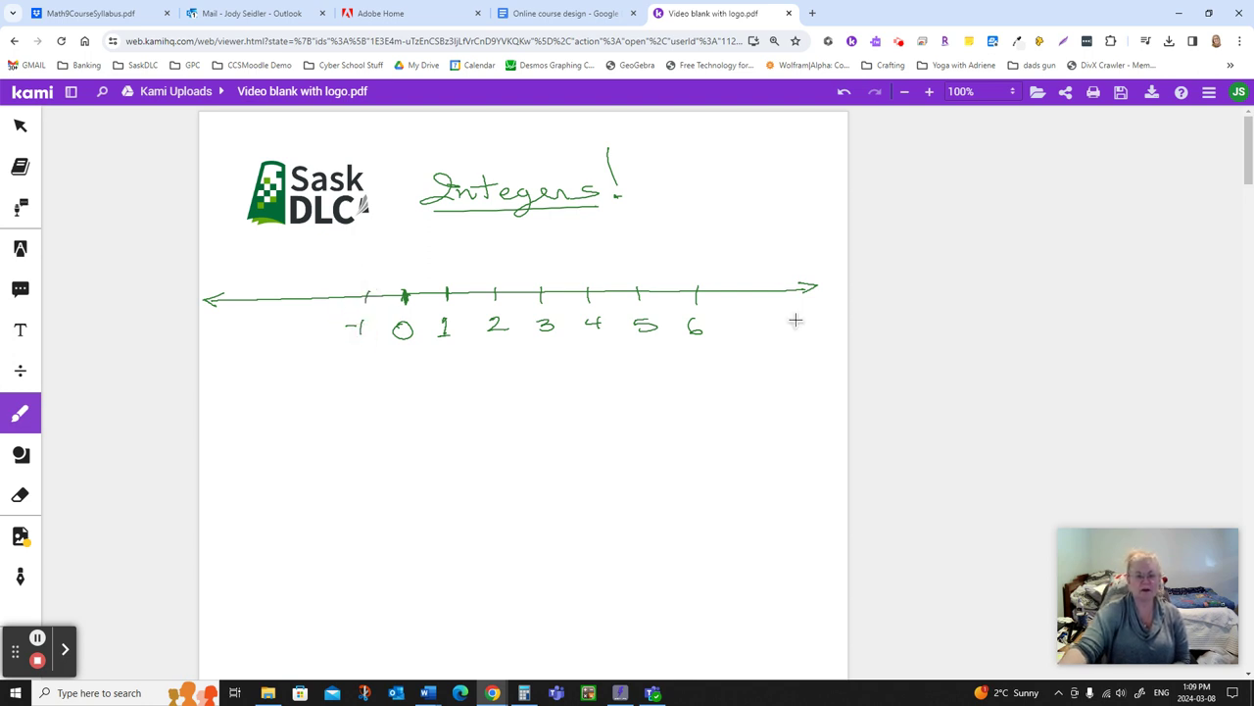
pyautogui.moveTo(318, 293); pyautogui.dragTo(306, 331)
pyautogui.moveTo(312, 325); pyautogui.dragTo(327, 337)
pyautogui.moveTo(275, 292)
pyautogui.mouseDown()
pyautogui.moveTo(265, 332)
pyautogui.moveTo(278, 338)
pyautogui.mouseUp()
pyautogui.moveTo(233, 292)
pyautogui.mouseDown()
pyautogui.moveTo(229, 333)
pyautogui.moveTo(244, 337)
pyautogui.mouseUp()
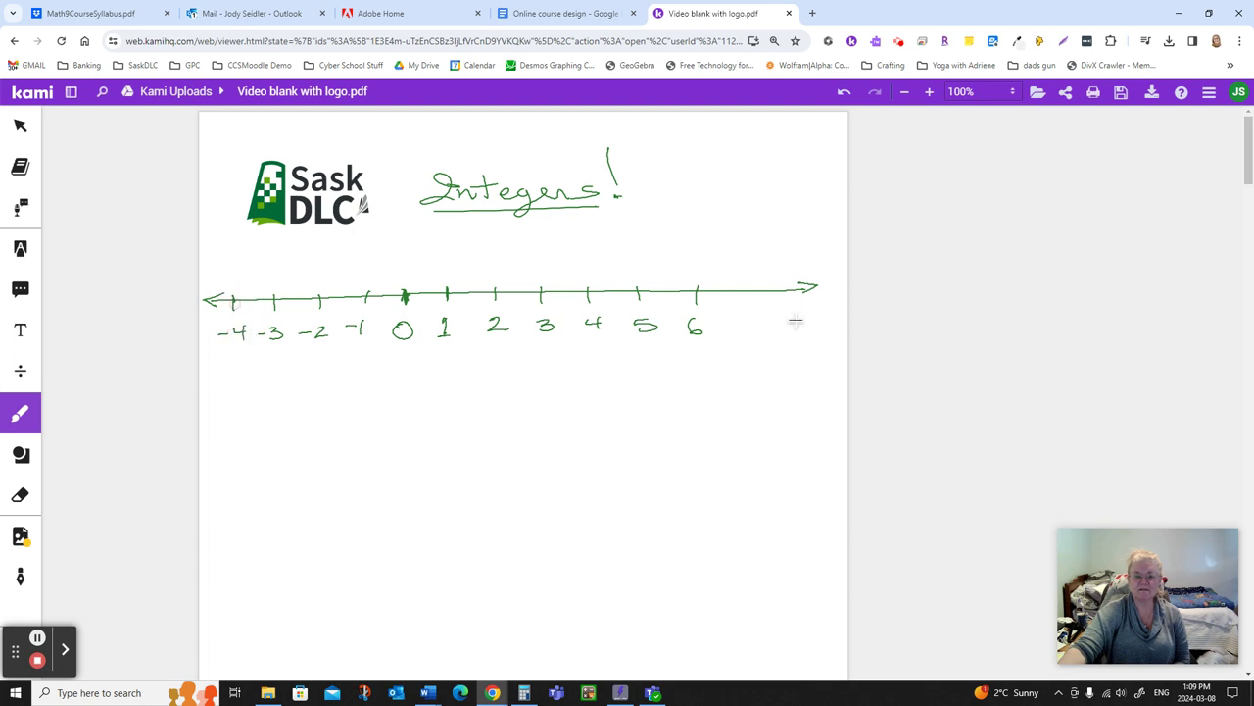
# - Try jump arcs between -4 and -3 and from 2 to 3, plus a check mark, then undo them
pyautogui.moveTo(275, 298); pyautogui.dragTo(233, 298)
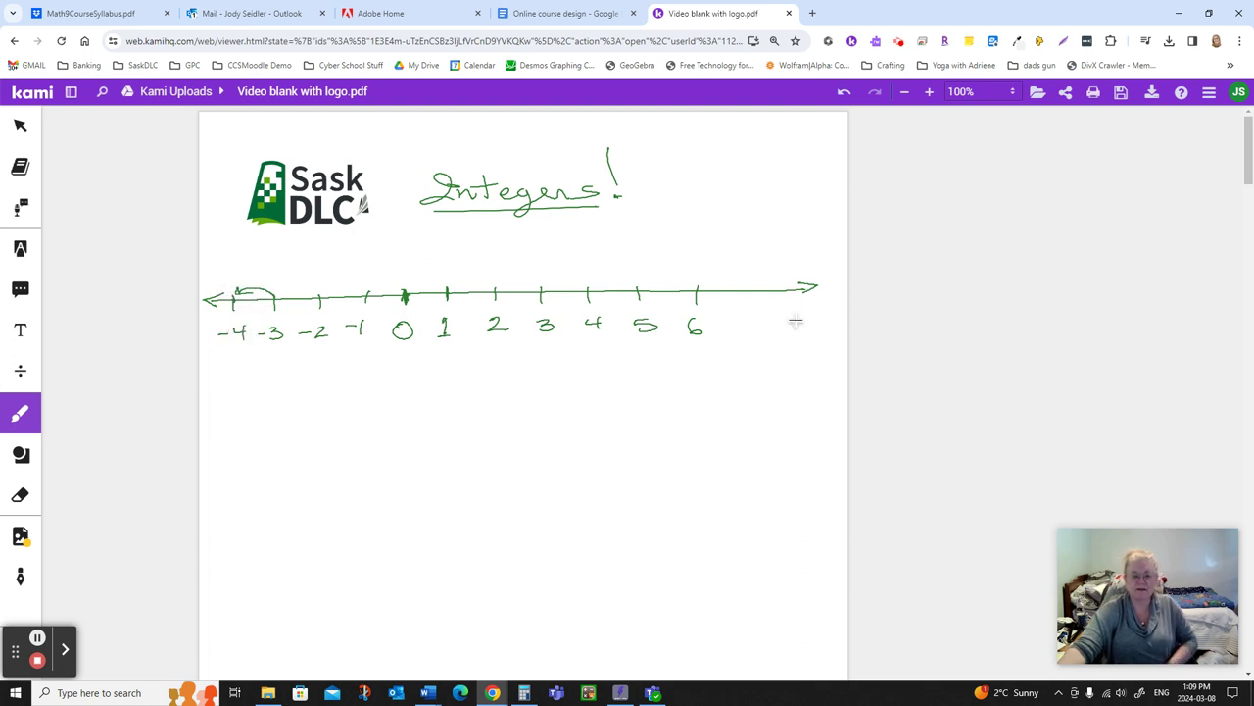
pyautogui.hotkey('ctrl', 'z')
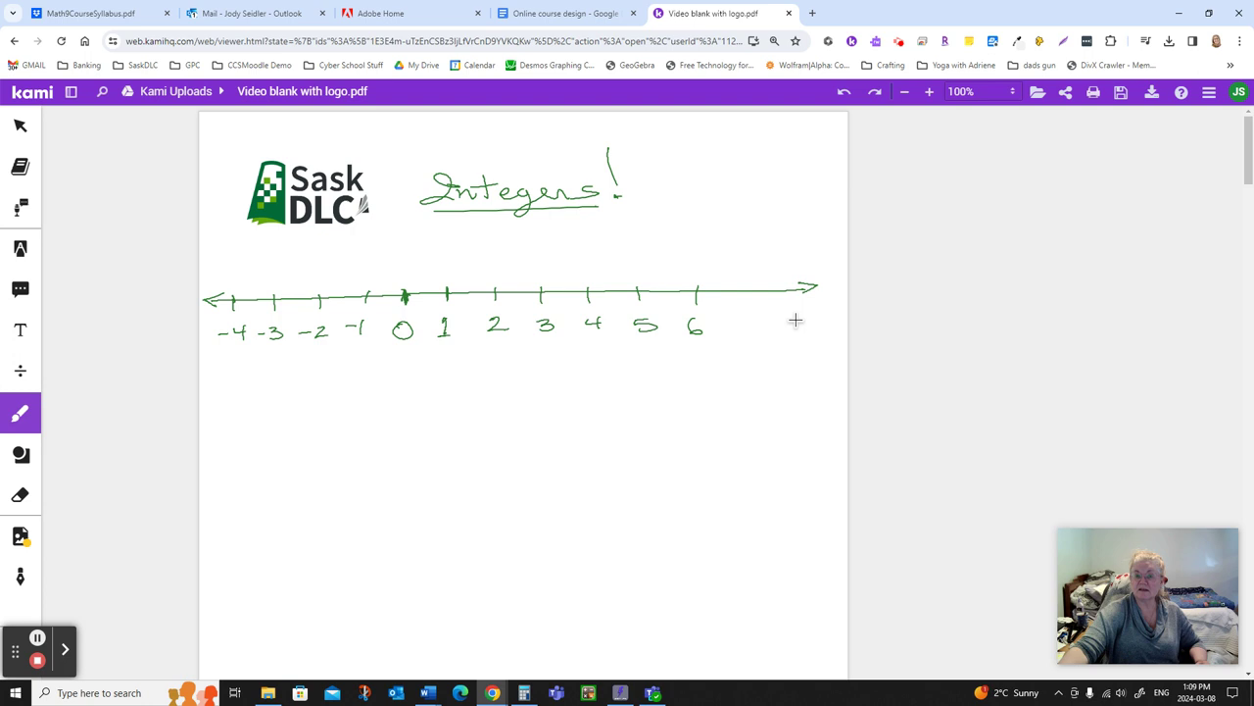
pyautogui.moveTo(495, 292)
pyautogui.mouseDown()
pyautogui.moveTo(518, 280)
pyautogui.moveTo(541, 291)
pyautogui.mouseUp()
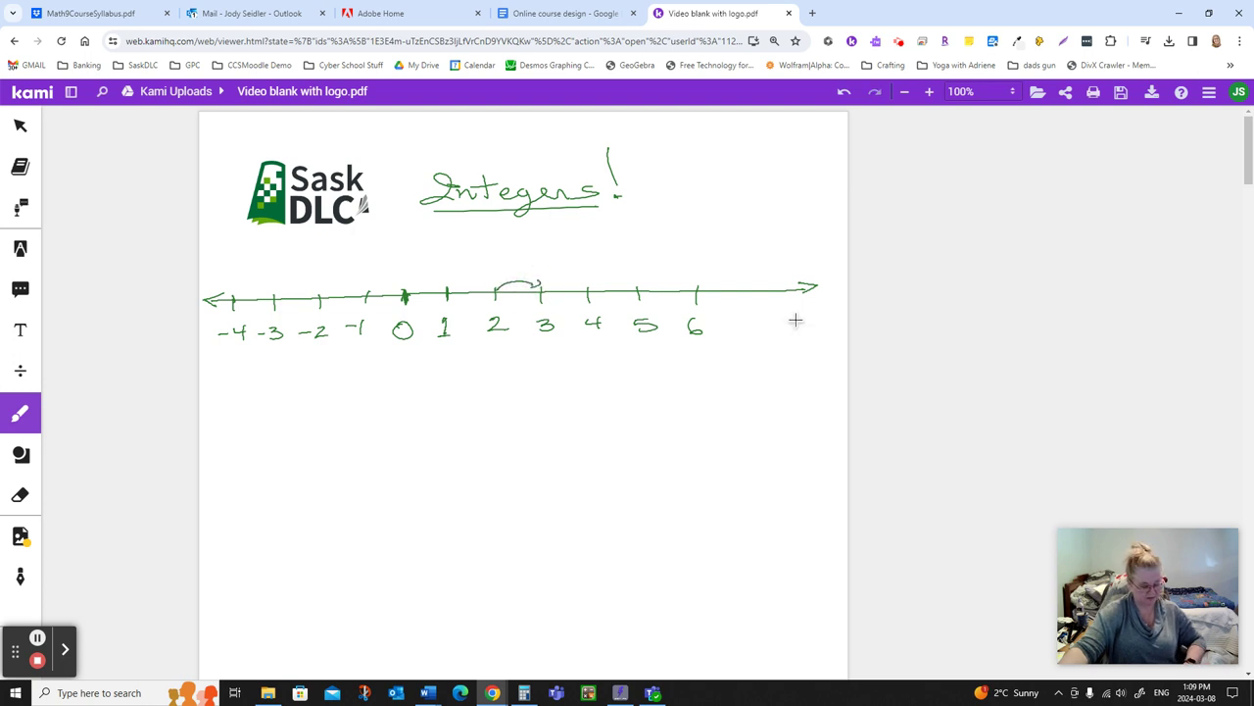
pyautogui.hotkey('ctrl', 'z')
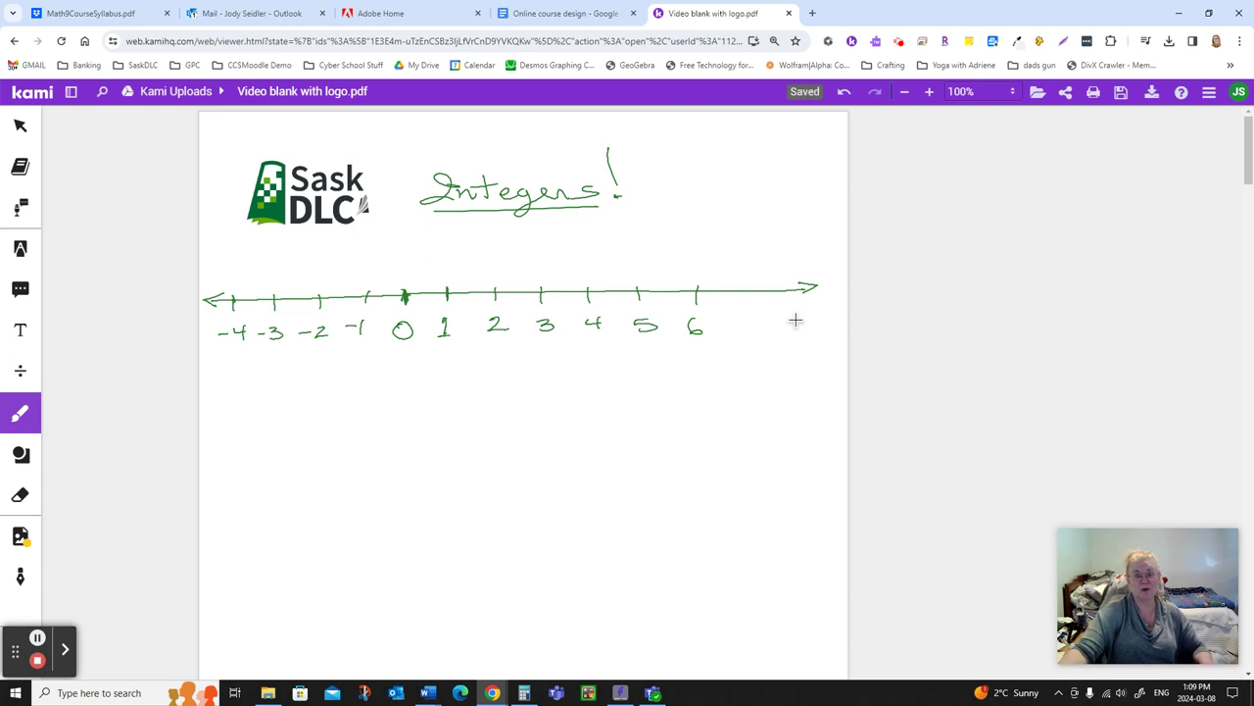
pyautogui.moveTo(419, 270); pyautogui.dragTo(437, 258)
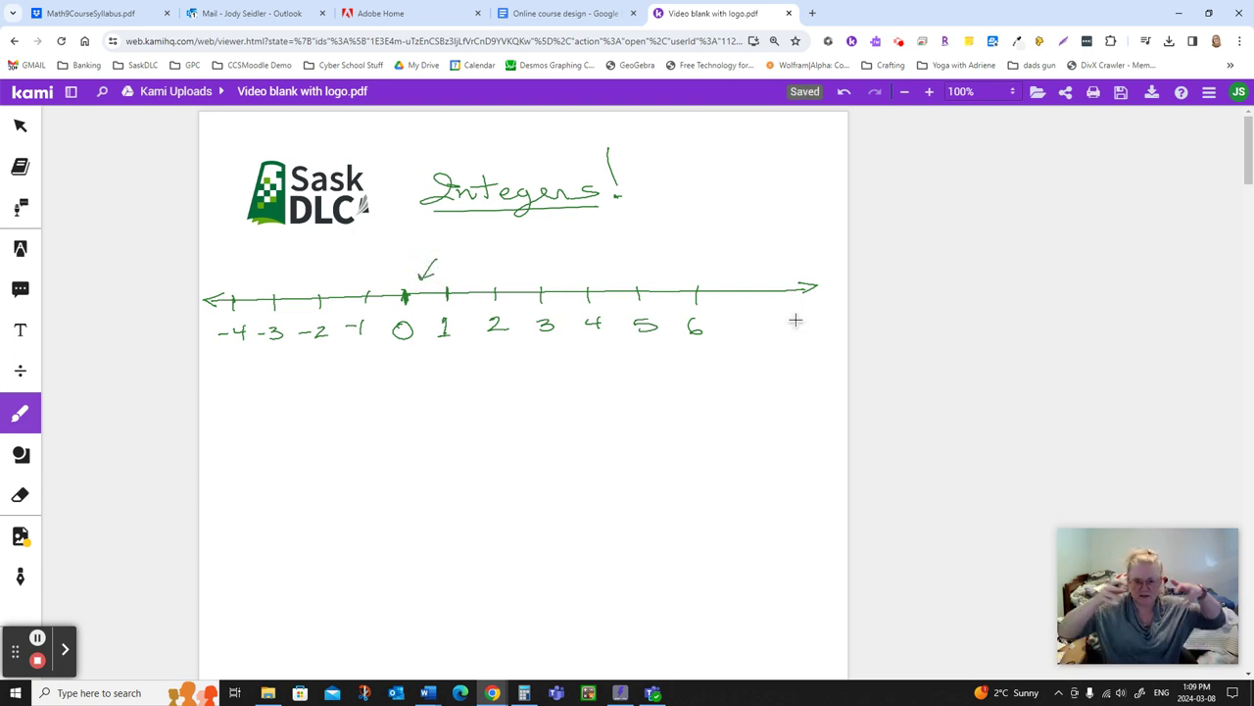
pyautogui.hotkey('ctrl', 'z')
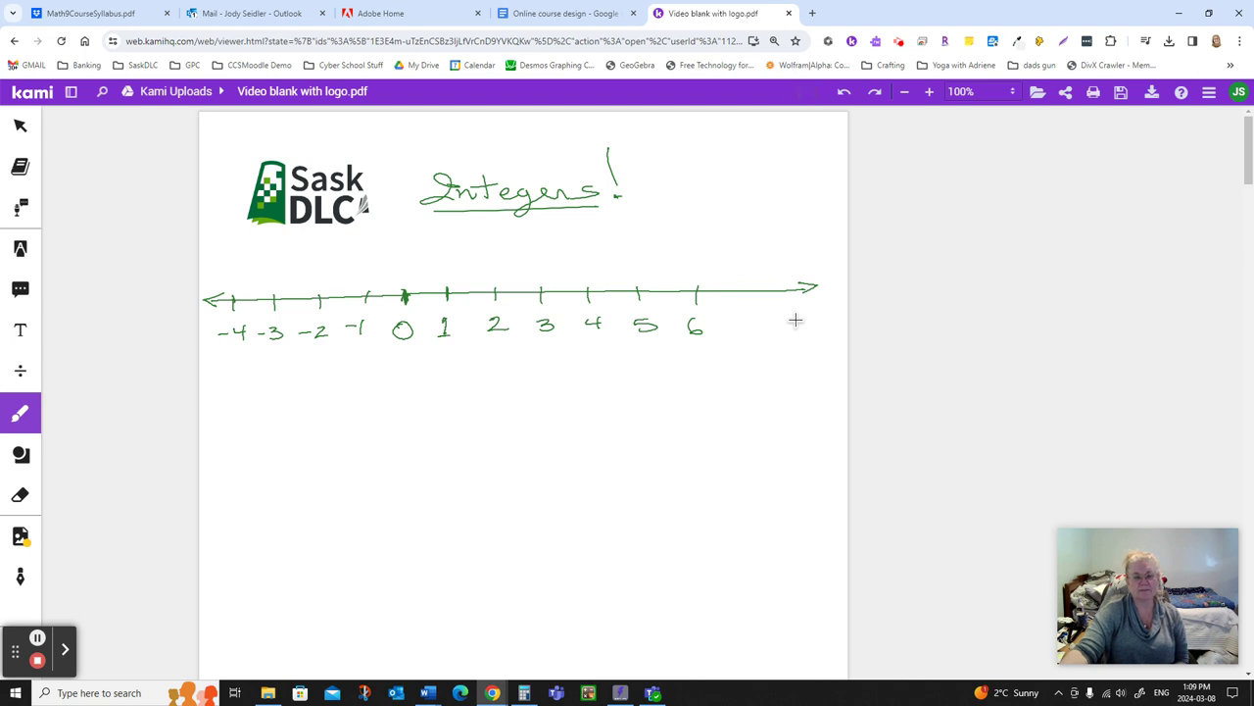
# - Brace 0–6 as 'Whole numbers', redraw both arrowheads, and brace the full line labelled INTEGERS
pyautogui.moveTo(415, 365); pyautogui.dragTo(735, 365)
pyautogui.moveTo(502, 396)
pyautogui.mouseDown()
pyautogui.moveTo(566, 409)
pyautogui.moveTo(749, 390)
pyautogui.mouseUp()
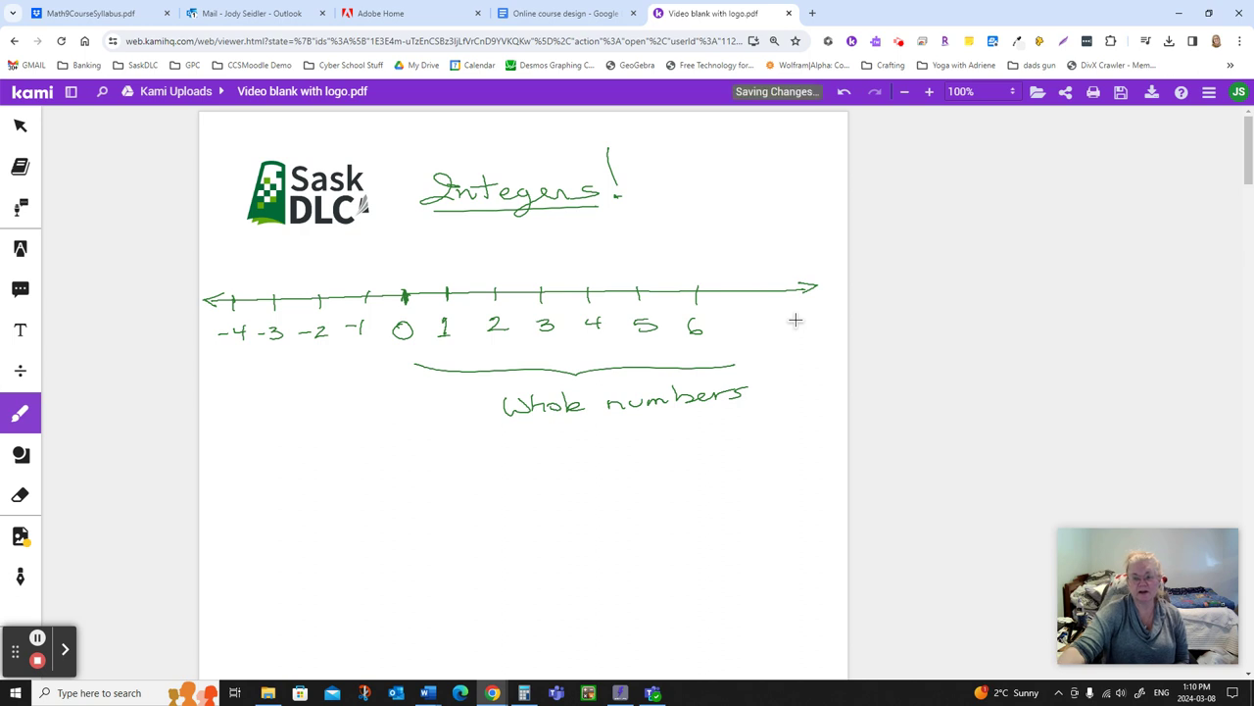
pyautogui.moveTo(804, 282); pyautogui.dragTo(824, 286)
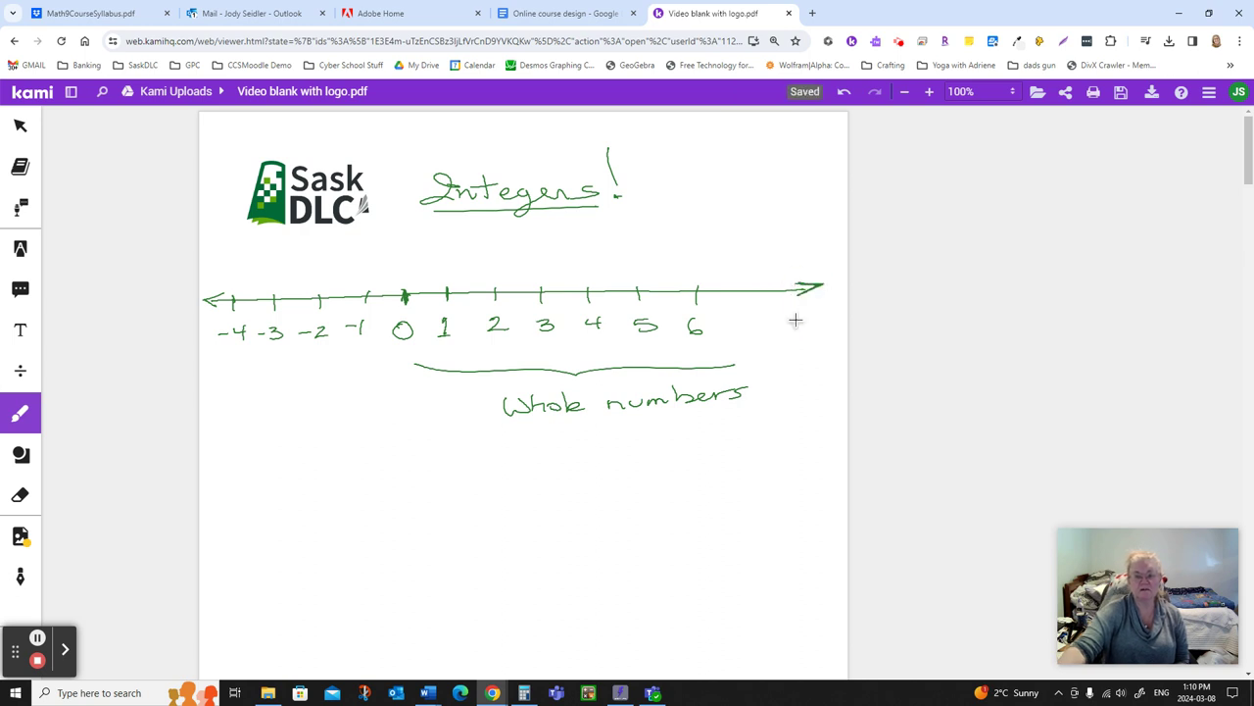
pyautogui.moveTo(225, 292)
pyautogui.mouseDown()
pyautogui.moveTo(199, 300)
pyautogui.moveTo(225, 310)
pyautogui.mouseUp()
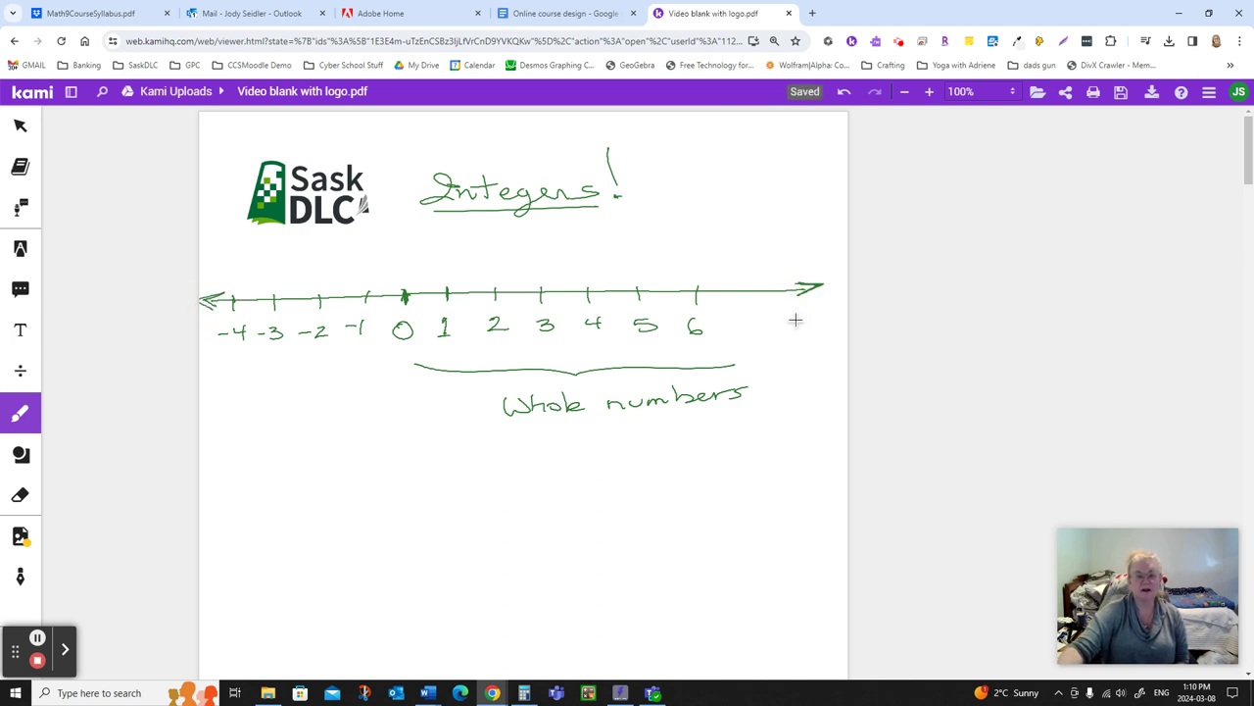
pyautogui.moveTo(206, 420)
pyautogui.mouseDown()
pyautogui.moveTo(457, 434)
pyautogui.moveTo(787, 425)
pyautogui.moveTo(838, 410)
pyautogui.mouseUp()
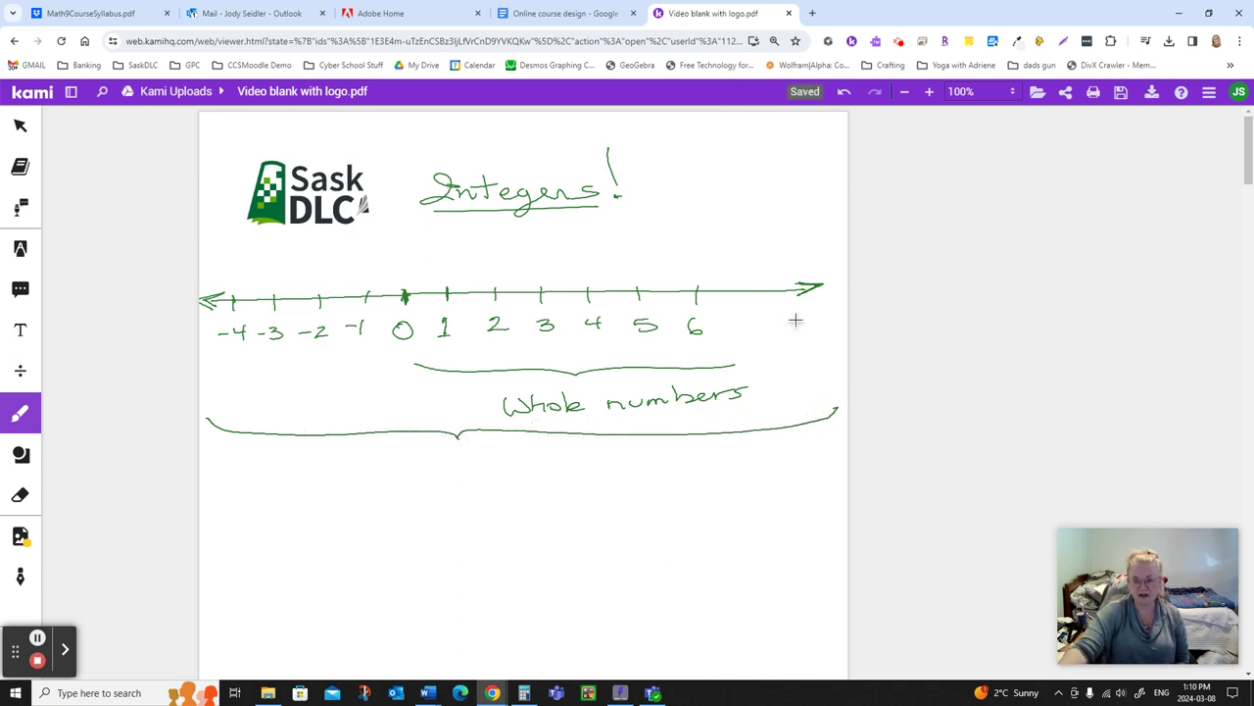
pyautogui.moveTo(373, 467)
pyautogui.mouseDown()
pyautogui.moveTo(404, 468)
pyautogui.moveTo(392, 481)
pyautogui.moveTo(578, 483)
pyautogui.mouseUp()
# - Double-underline INTEGERS, write the examples '0, 7, -452' below, and begin the ADDING heading
pyautogui.scroll(-1, 788, 472)
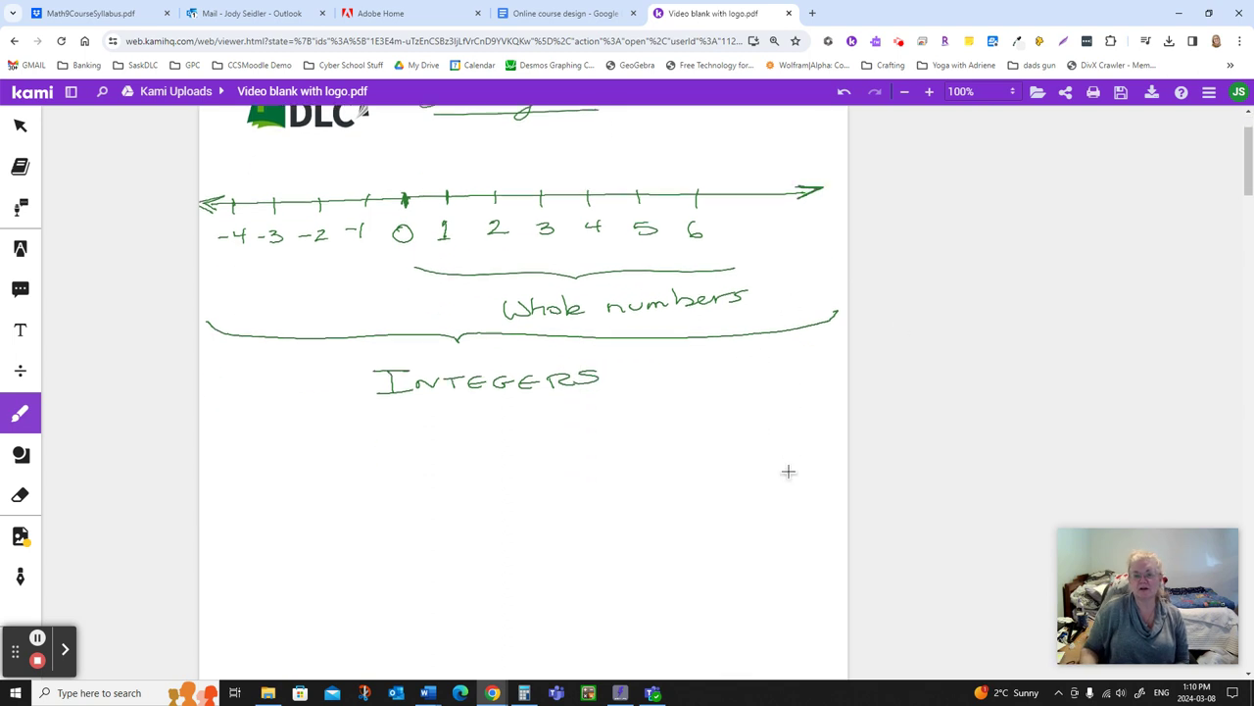
pyautogui.scroll(-2, 788, 471)
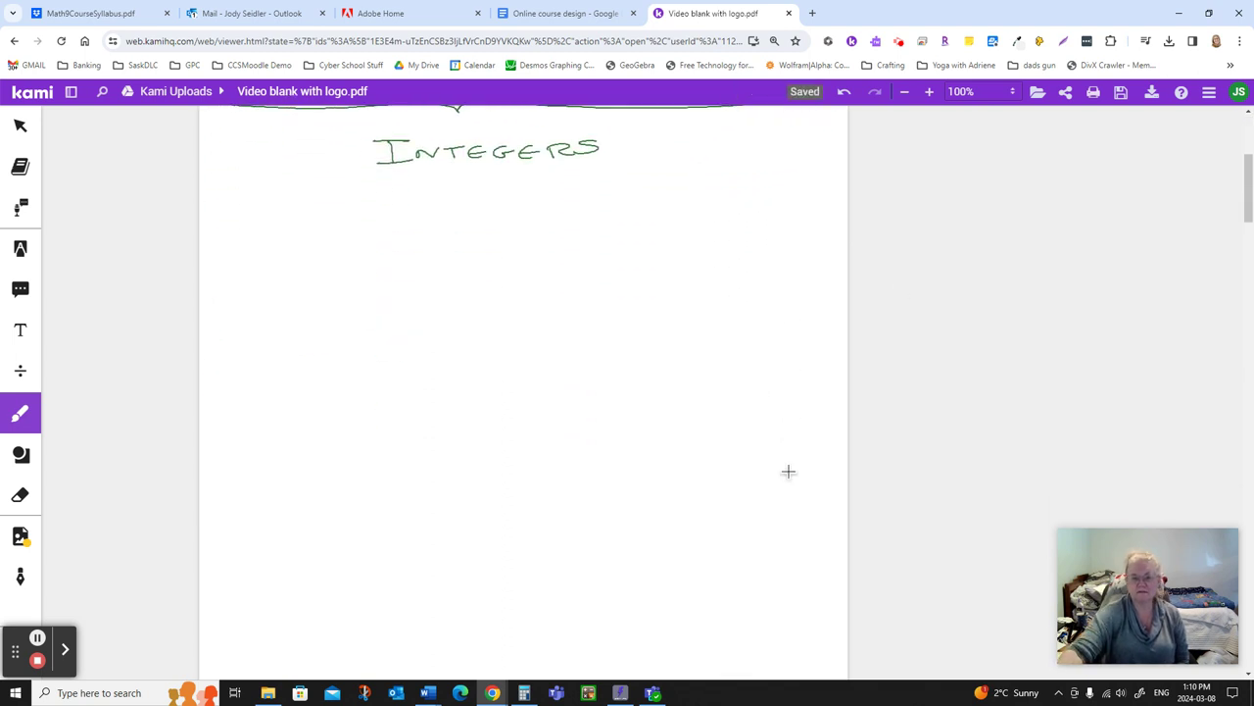
pyautogui.moveTo(556, 168); pyautogui.dragTo(574, 172)
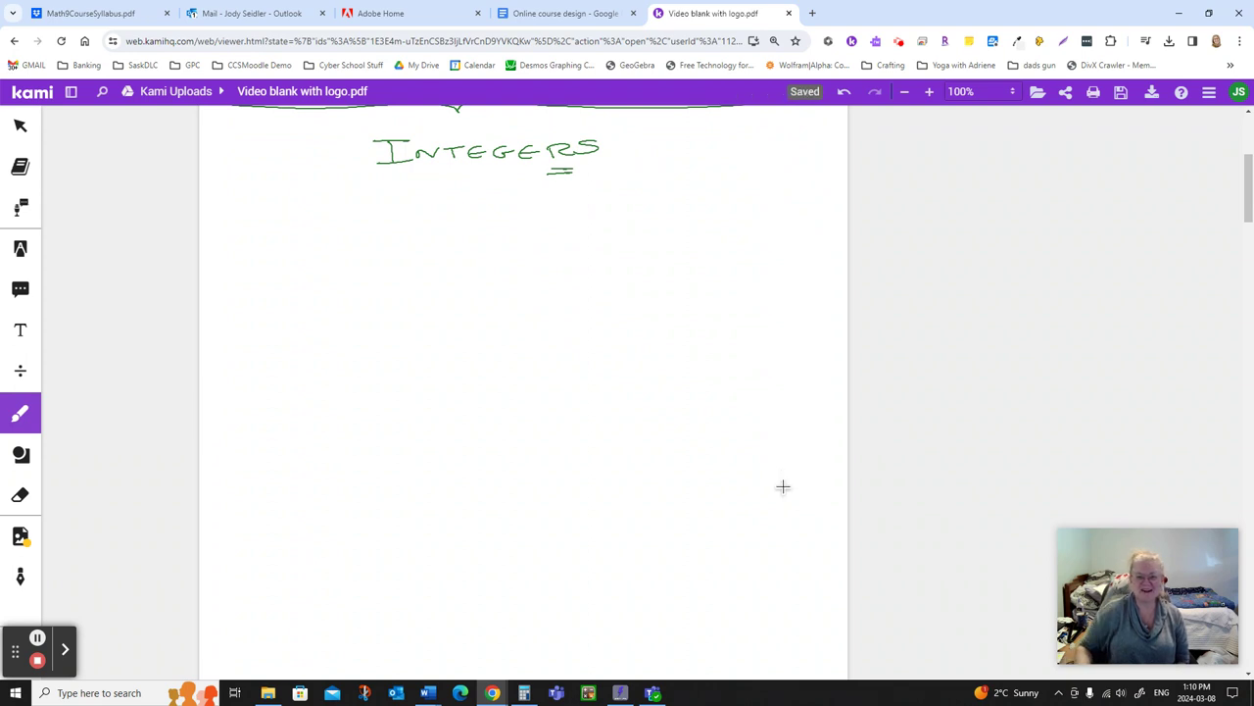
pyautogui.scroll(1, 652, 488)
pyautogui.scroll(-1, 633, 501)
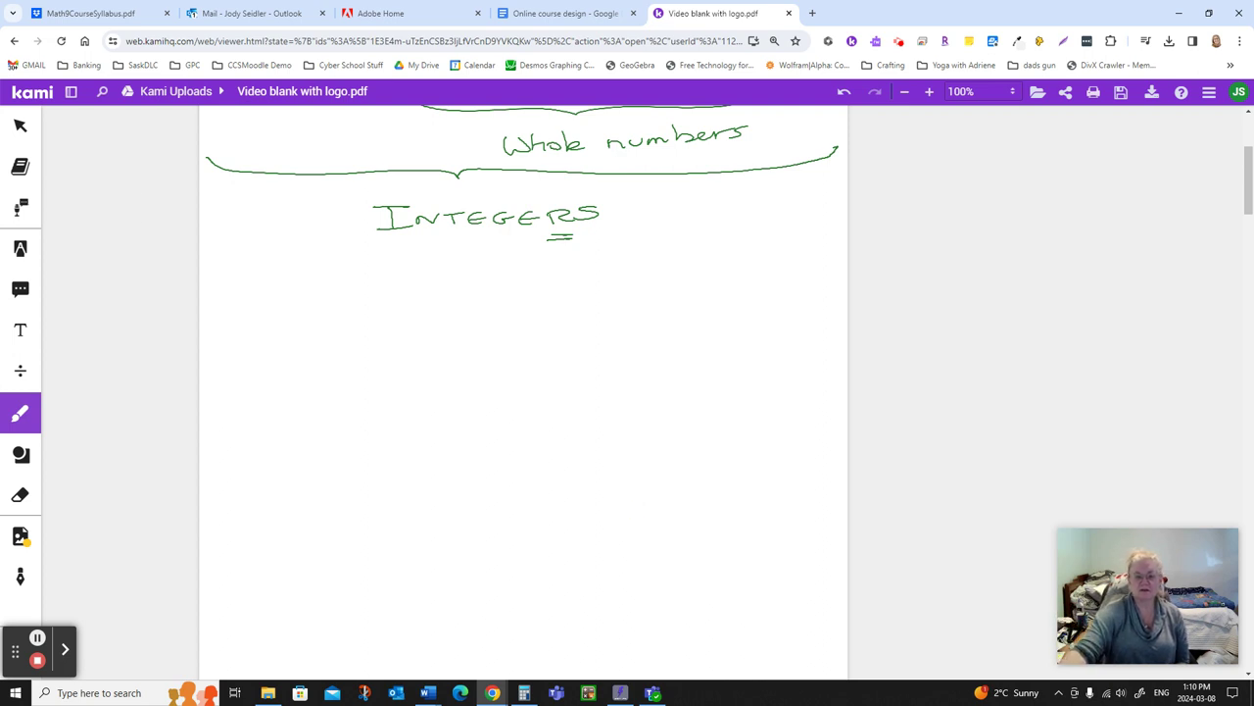
pyautogui.moveTo(295, 290)
pyautogui.mouseDown()
pyautogui.moveTo(325, 318)
pyautogui.moveTo(400, 318)
pyautogui.moveTo(448, 300)
pyautogui.moveTo(565, 306)
pyautogui.mouseUp()
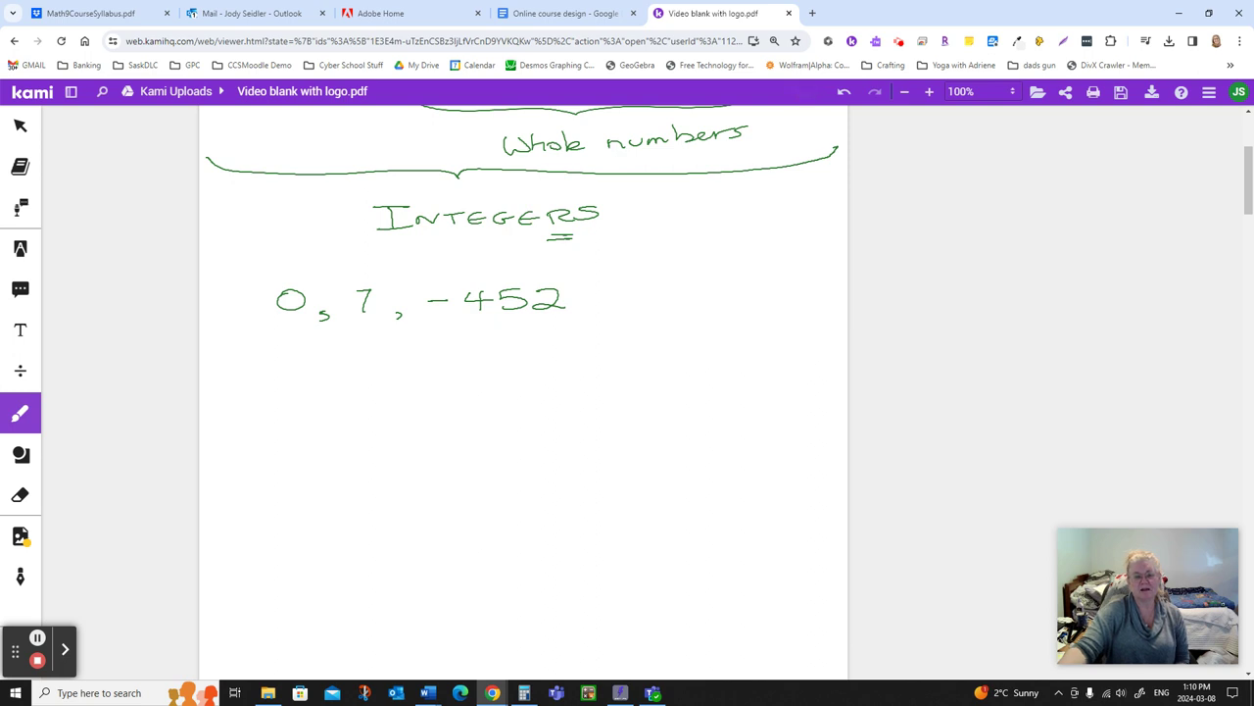
pyautogui.moveTo(235, 398)
pyautogui.mouseDown()
pyautogui.moveTo(258, 384)
pyautogui.moveTo(290, 384)
pyautogui.moveTo(288, 395)
pyautogui.moveTo(392, 390)
pyautogui.moveTo(364, 400)
pyautogui.moveTo(385, 402)
pyautogui.mouseUp()
# - Underline the ADDING heading and write 3 + 4 = 7 beneath it
pyautogui.moveTo(229, 412); pyautogui.dragTo(386, 410)
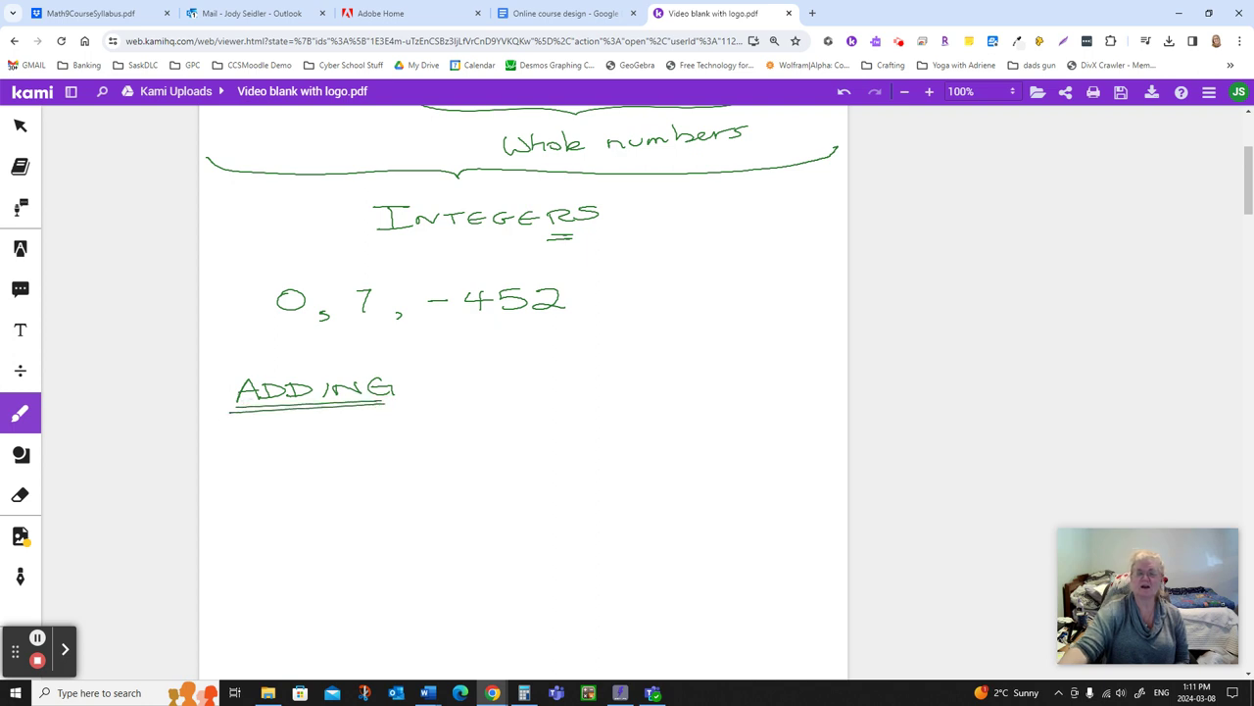
pyautogui.scroll(-2, 226, 447)
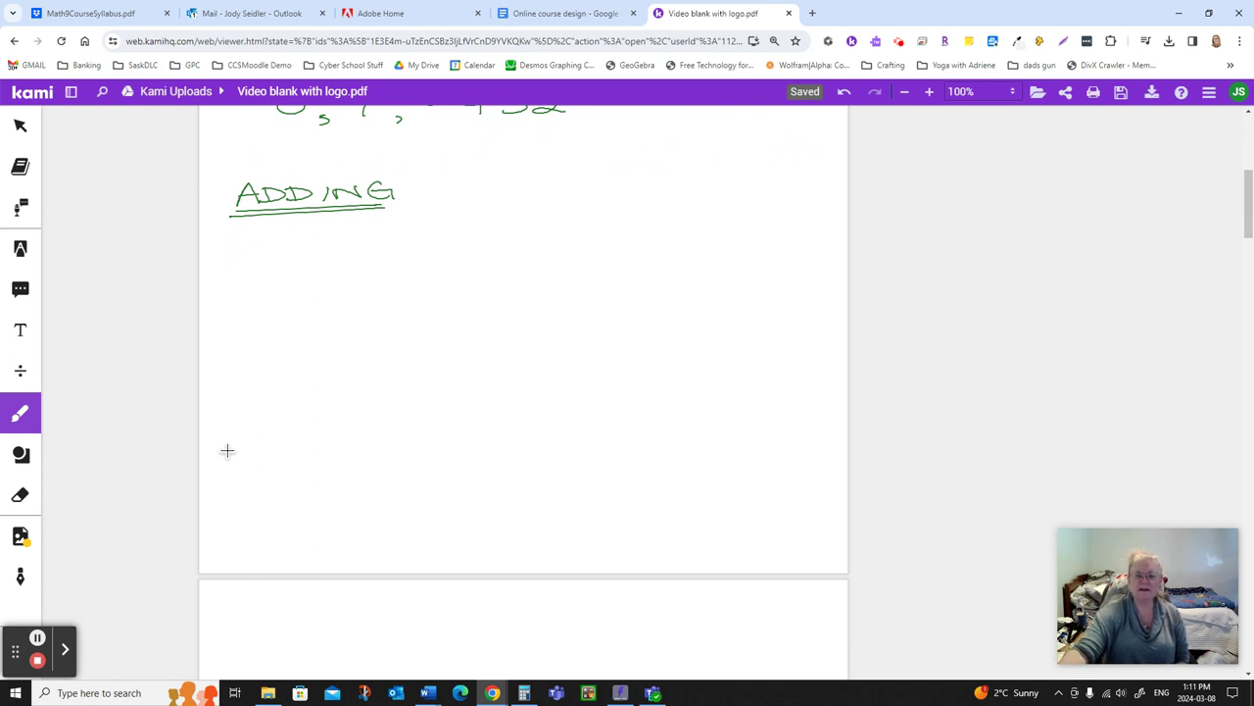
pyautogui.moveTo(263, 239)
pyautogui.mouseDown()
pyautogui.moveTo(265, 259)
pyautogui.moveTo(325, 249)
pyautogui.mouseUp()
pyautogui.moveTo(312, 240)
pyautogui.mouseDown()
pyautogui.moveTo(312, 259)
pyautogui.moveTo(423, 257)
pyautogui.mouseUp()
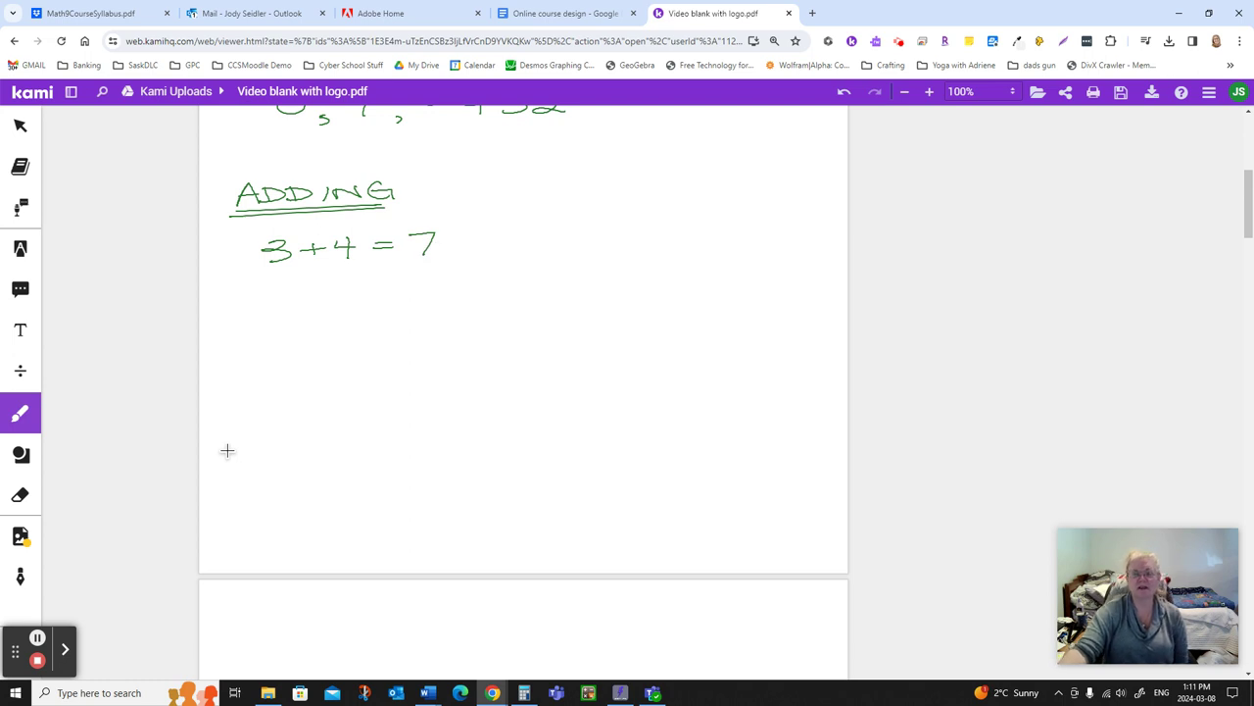
# - Write (+3) + (+4) = 7 below, circle '3+4=' and underline the signed version
pyautogui.scroll(3, 272, 431)
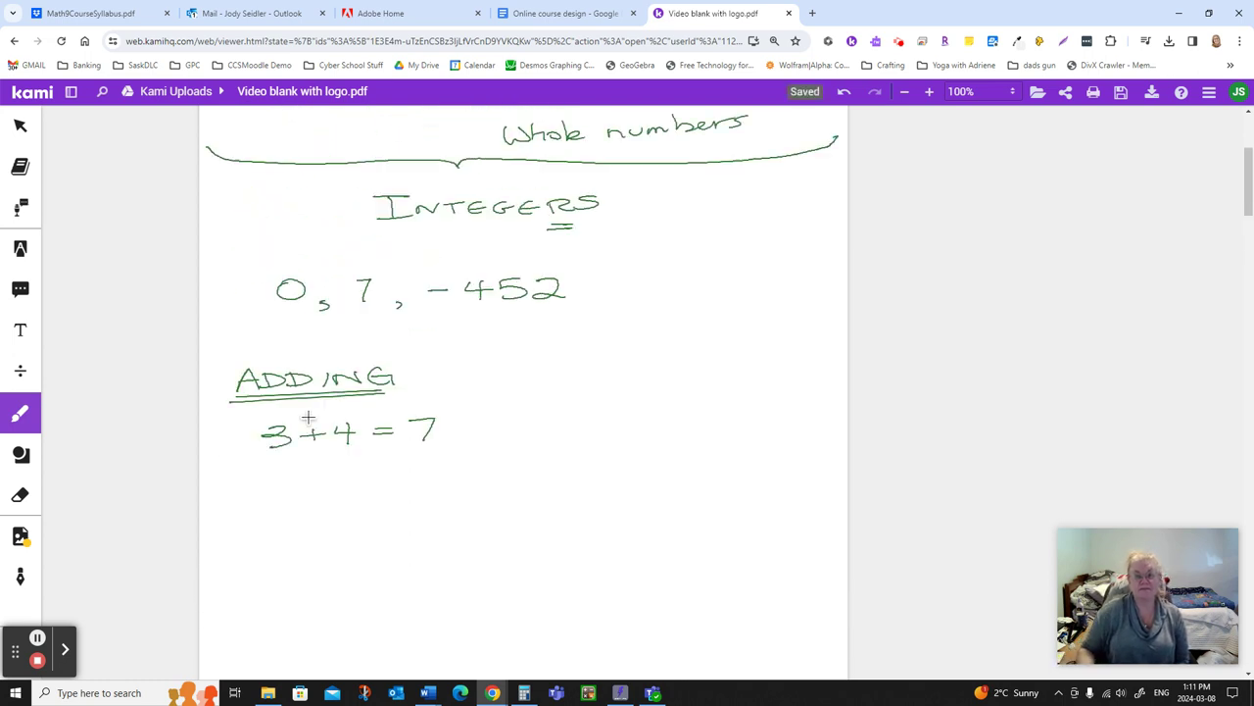
pyautogui.moveTo(547, 224); pyautogui.dragTo(594, 213)
pyautogui.hotkey('ctrl', 'z')
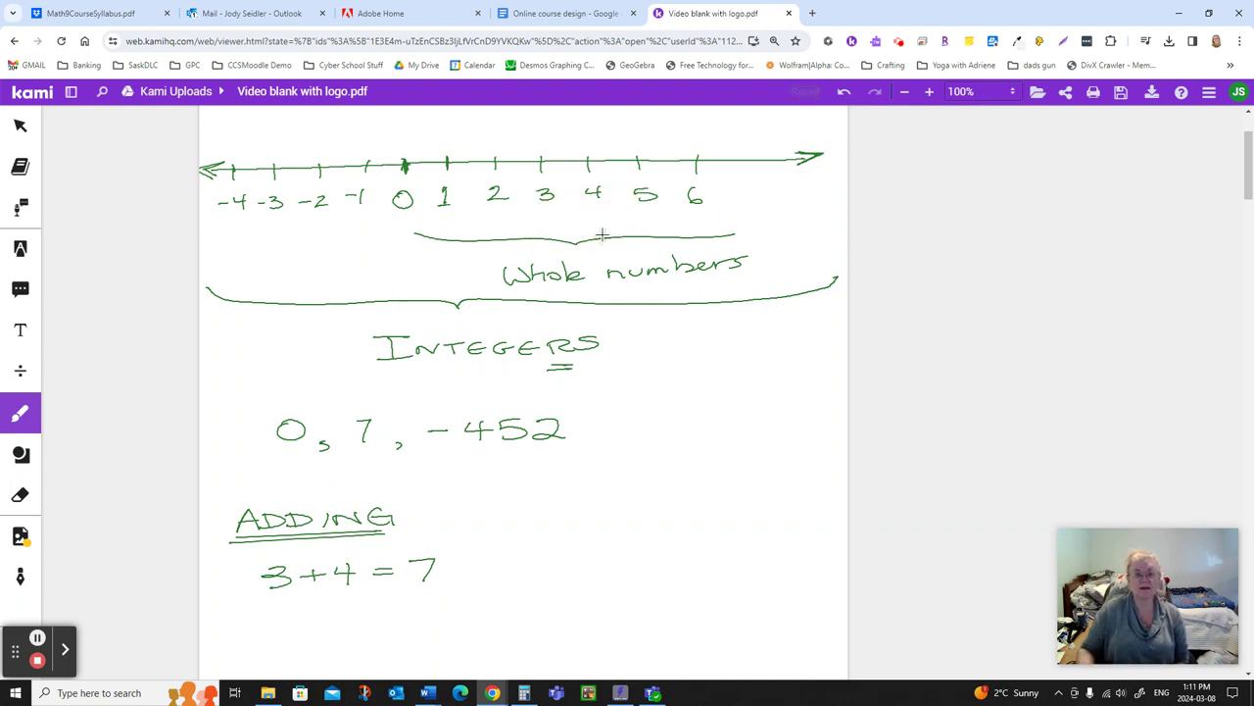
pyautogui.scroll(-3, 559, 240)
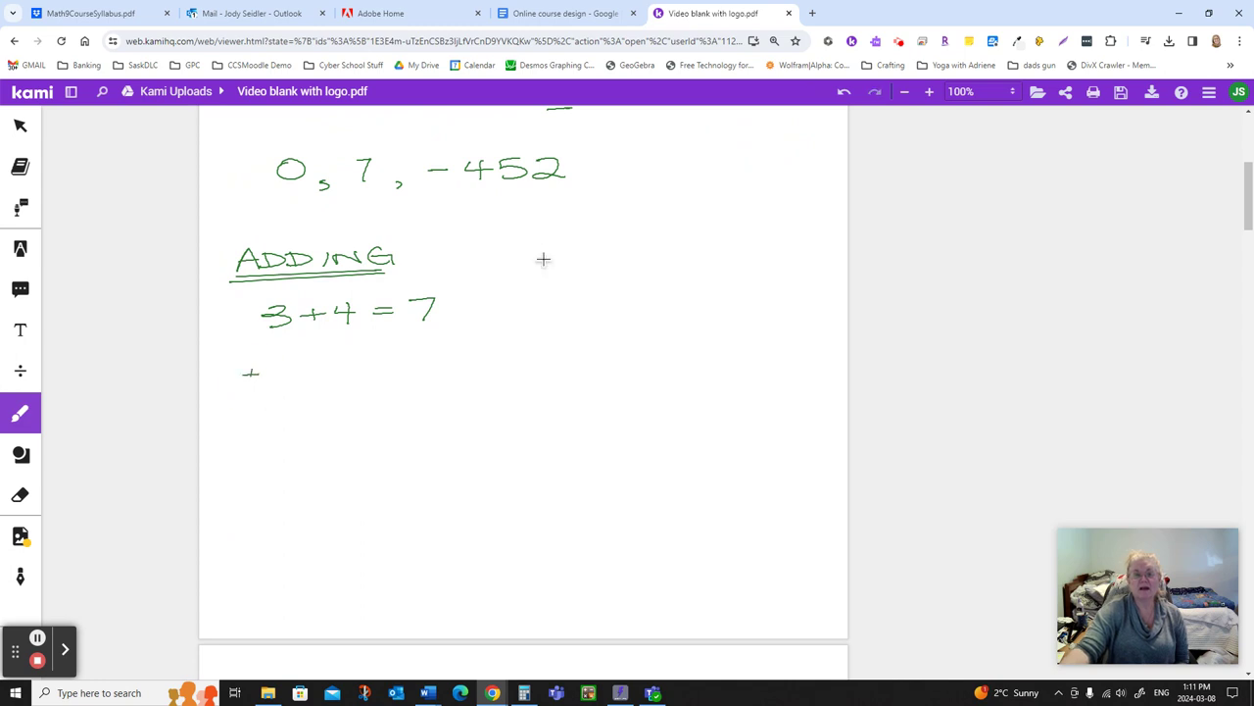
pyautogui.moveTo(244, 374)
pyautogui.mouseDown()
pyautogui.moveTo(272, 382)
pyautogui.moveTo(242, 384)
pyautogui.moveTo(348, 372)
pyautogui.moveTo(338, 382)
pyautogui.moveTo(374, 384)
pyautogui.moveTo(409, 370)
pyautogui.mouseUp()
pyautogui.moveTo(399, 360)
pyautogui.mouseDown()
pyautogui.moveTo(399, 380)
pyautogui.moveTo(438, 369)
pyautogui.mouseUp()
pyautogui.moveTo(433, 357)
pyautogui.mouseDown()
pyautogui.moveTo(432, 378)
pyautogui.moveTo(518, 378)
pyautogui.mouseUp()
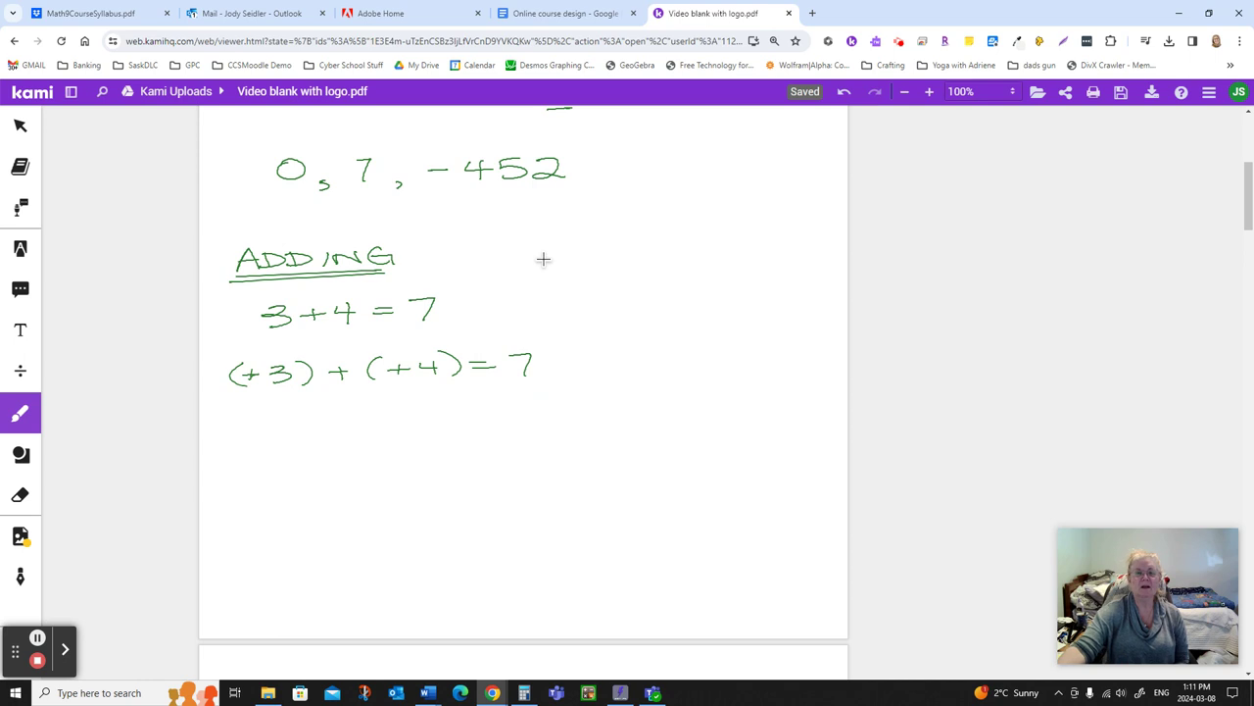
pyautogui.moveTo(369, 290)
pyautogui.mouseDown()
pyautogui.moveTo(327, 286)
pyautogui.moveTo(399, 298)
pyautogui.mouseUp()
pyautogui.moveTo(225, 400); pyautogui.dragTo(473, 389)
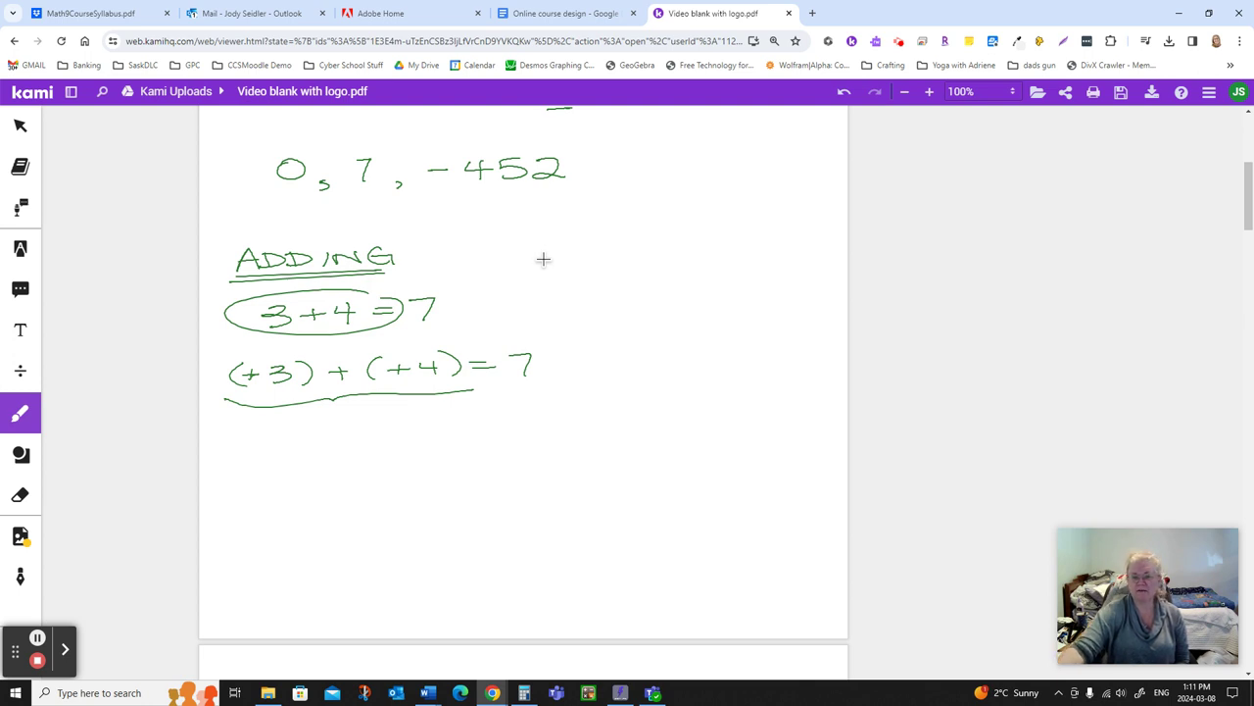
# - Handwrite the negative example (-2)+(-7) beside 3+4=7 and (+3)+(+4)=7
pyautogui.moveTo(613, 304)
pyautogui.mouseDown()
pyautogui.moveTo(678, 309)
pyautogui.moveTo(609, 319)
pyautogui.mouseUp()
pyautogui.moveTo(676, 291)
pyautogui.mouseDown()
pyautogui.moveTo(676, 317)
pyautogui.moveTo(707, 312)
pyautogui.mouseUp()
pyautogui.moveTo(696, 305)
pyautogui.mouseDown()
pyautogui.moveTo(741, 317)
pyautogui.moveTo(762, 302)
pyautogui.moveTo(764, 315)
pyautogui.moveTo(798, 317)
pyautogui.mouseUp()
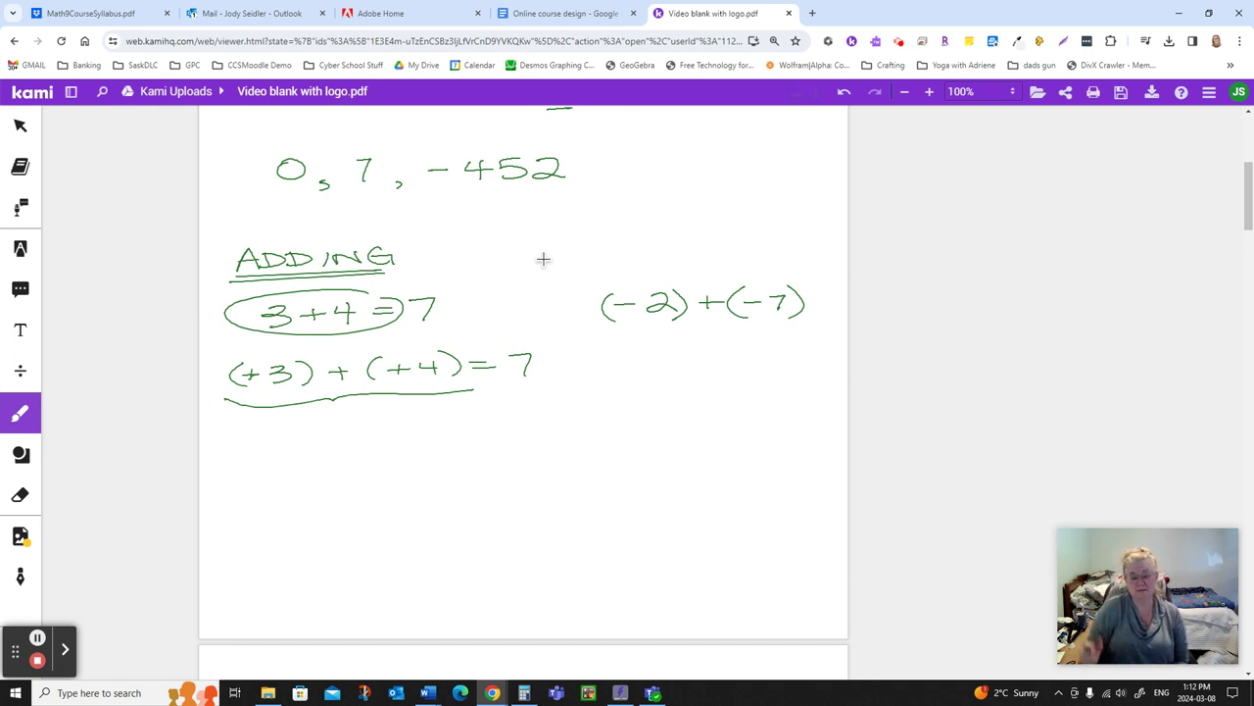
# - Sketch a house on the next page with a ground line beneath it
pyautogui.scroll(-5, 619, 443)
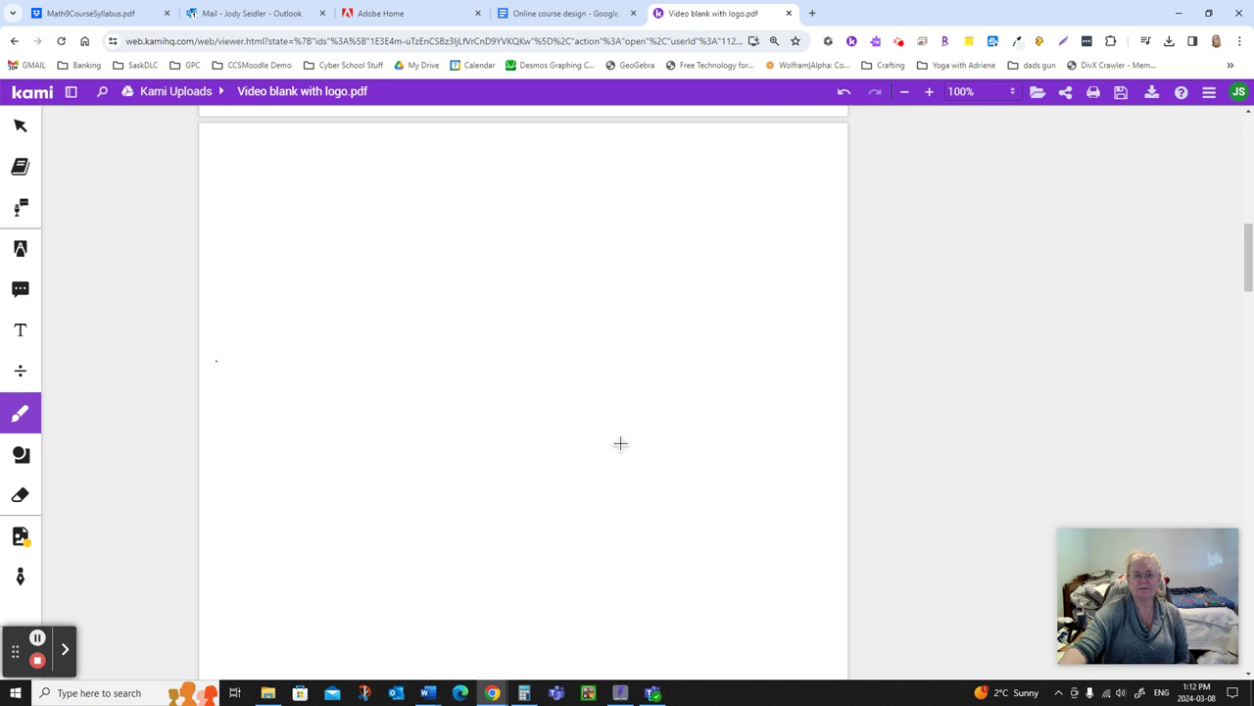
pyautogui.moveTo(209, 299)
pyautogui.mouseDown()
pyautogui.moveTo(263, 296)
pyautogui.moveTo(248, 346)
pyautogui.moveTo(224, 344)
pyautogui.moveTo(484, 349)
pyautogui.moveTo(224, 316)
pyautogui.moveTo(243, 314)
pyautogui.mouseUp()
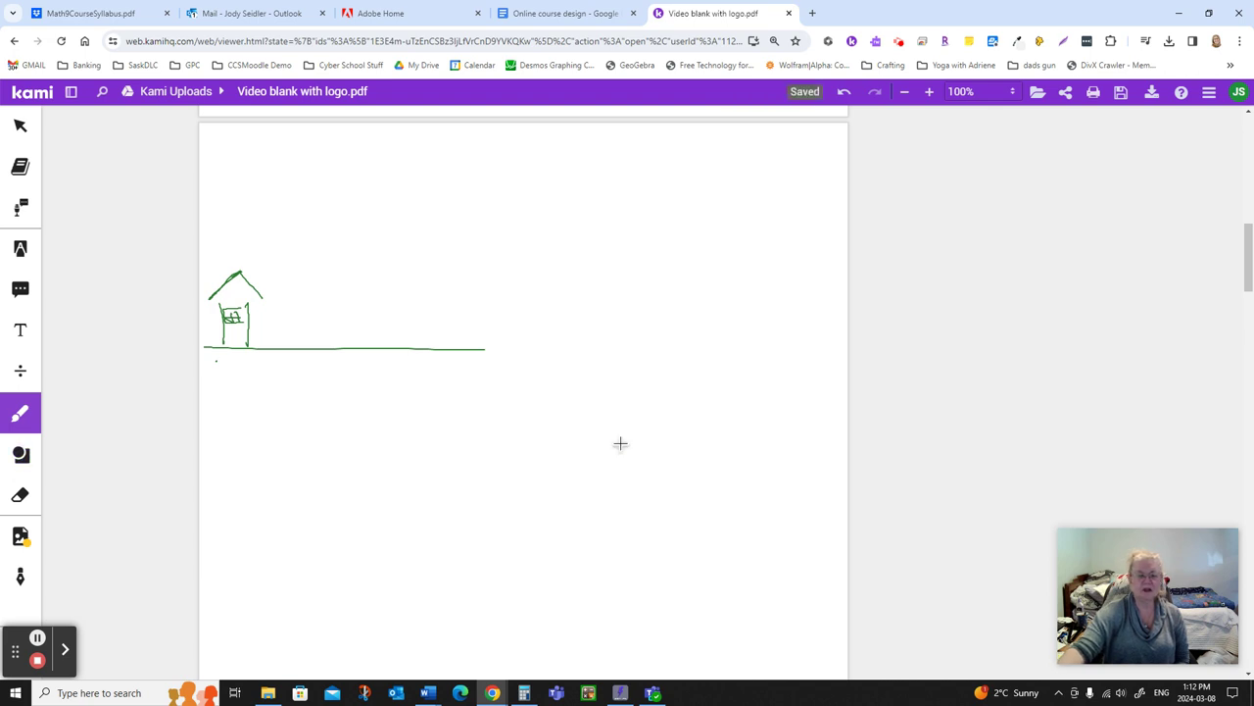
pyautogui.click(19, 494)
pyautogui.click(322, 349)
pyautogui.click(20, 413)
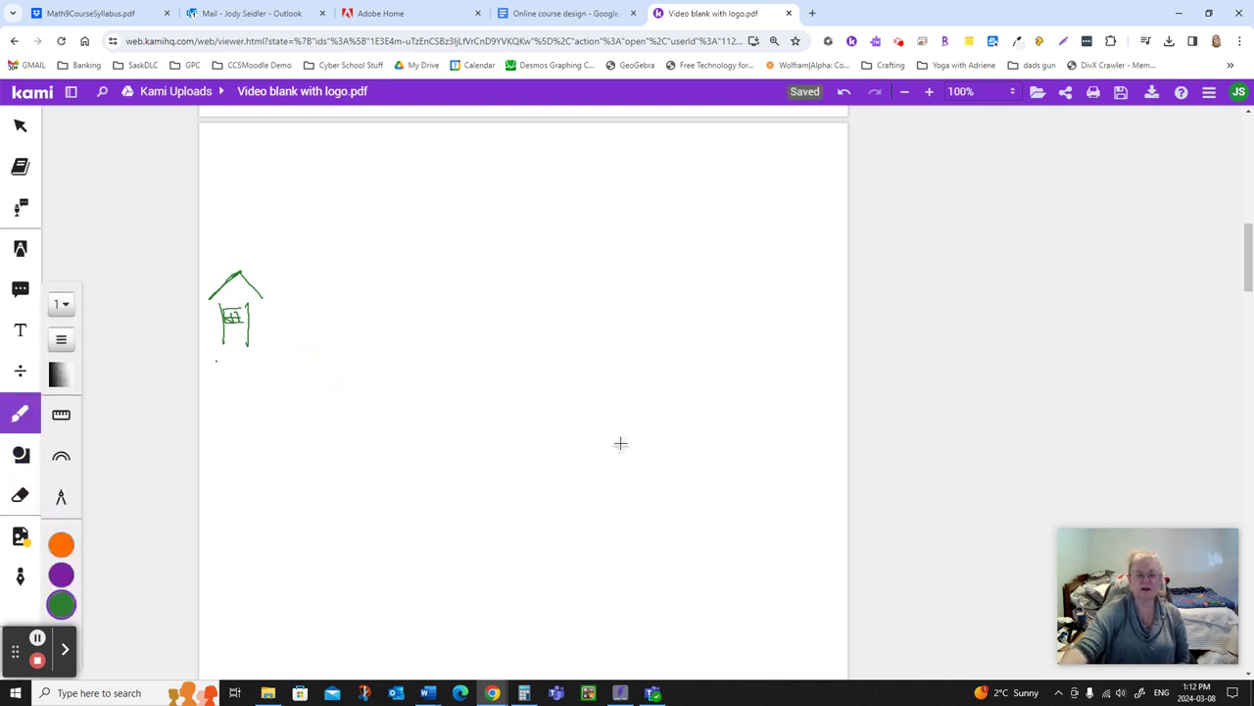
pyautogui.moveTo(210, 343); pyautogui.dragTo(513, 341)
# - Draw a shallow hole dug into the ground beside the house
pyautogui.scroll(3, 696, 389)
pyautogui.scroll(7, 696, 389)
pyautogui.moveTo(650, 283); pyautogui.dragTo(652, 351)
pyautogui.click(646, 274)
pyautogui.scroll(-8, 675, 417)
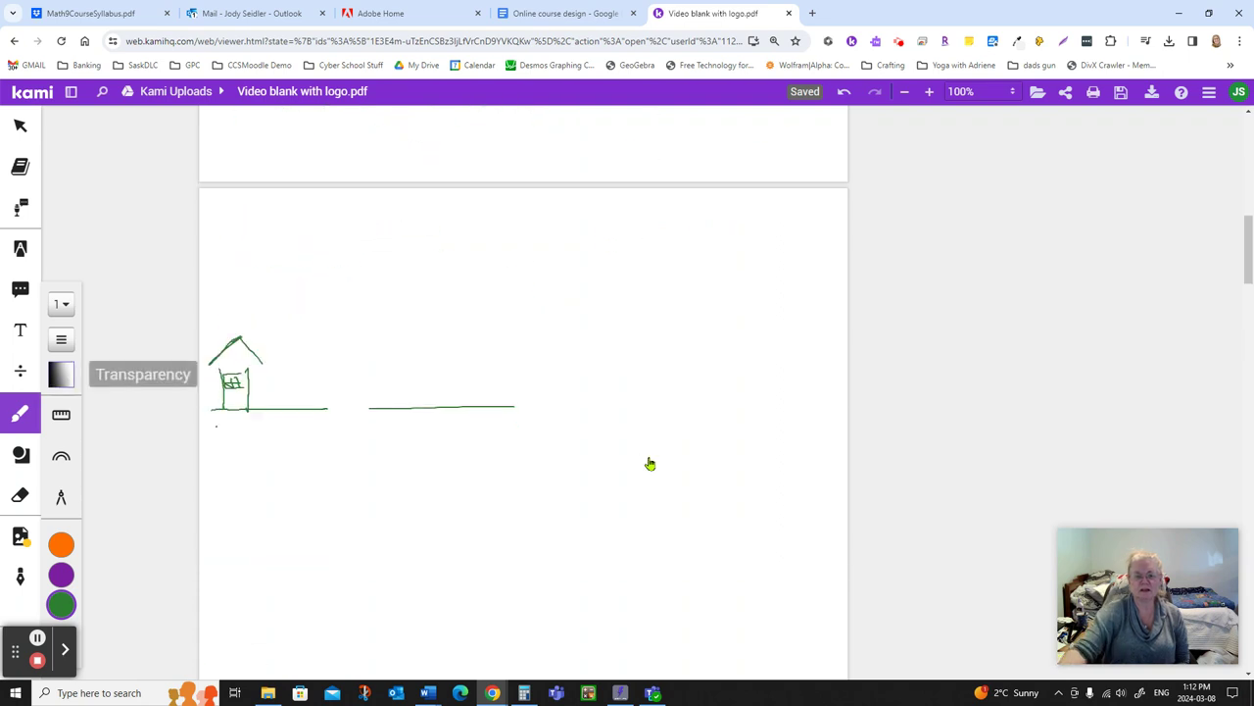
pyautogui.moveTo(327, 413)
pyautogui.mouseDown()
pyautogui.moveTo(320, 444)
pyautogui.moveTo(370, 448)
pyautogui.moveTo(373, 415)
pyautogui.moveTo(409, 442)
pyautogui.moveTo(468, 428)
pyautogui.mouseUp()
# - Draw a downward arrow under (-7) and an arrow pointing at the plus sign
pyautogui.scroll(5, 683, 389)
pyautogui.moveTo(774, 351); pyautogui.dragTo(784, 415)
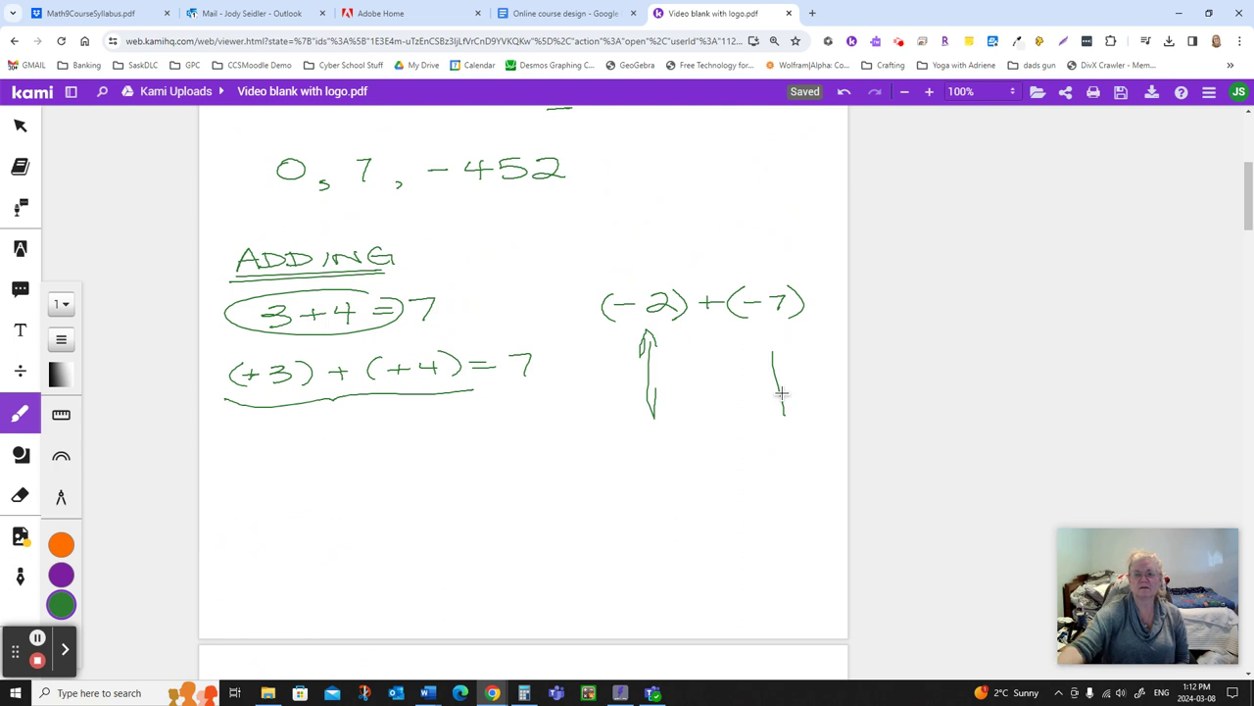
pyautogui.moveTo(751, 351); pyautogui.dragTo(779, 349)
pyautogui.moveTo(730, 249)
pyautogui.mouseDown()
pyautogui.moveTo(707, 274)
pyautogui.moveTo(720, 274)
pyautogui.mouseUp()
pyautogui.scroll(-4, 774, 412)
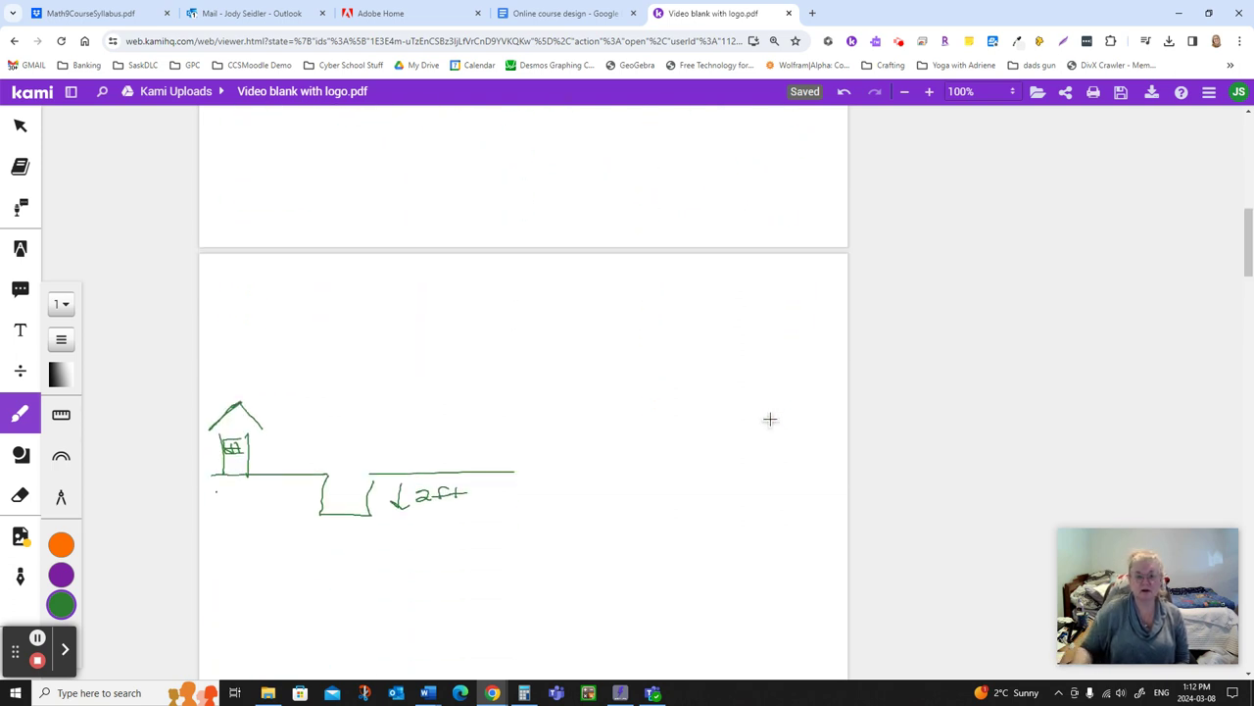
pyautogui.scroll(-3, 770, 420)
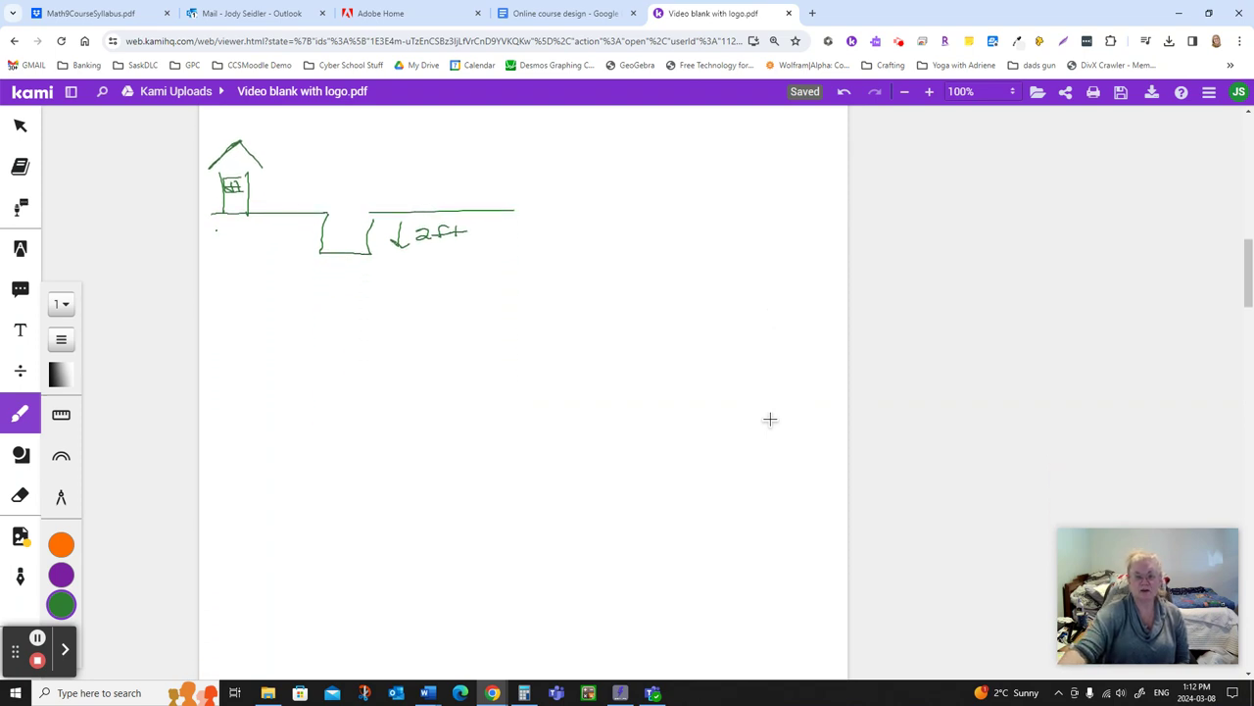
# - Redraw the hole as a deeper shaft labelled 7 ft, with a total-depth arrow labelled 9ft
pyautogui.click(19, 495)
pyautogui.click(336, 256)
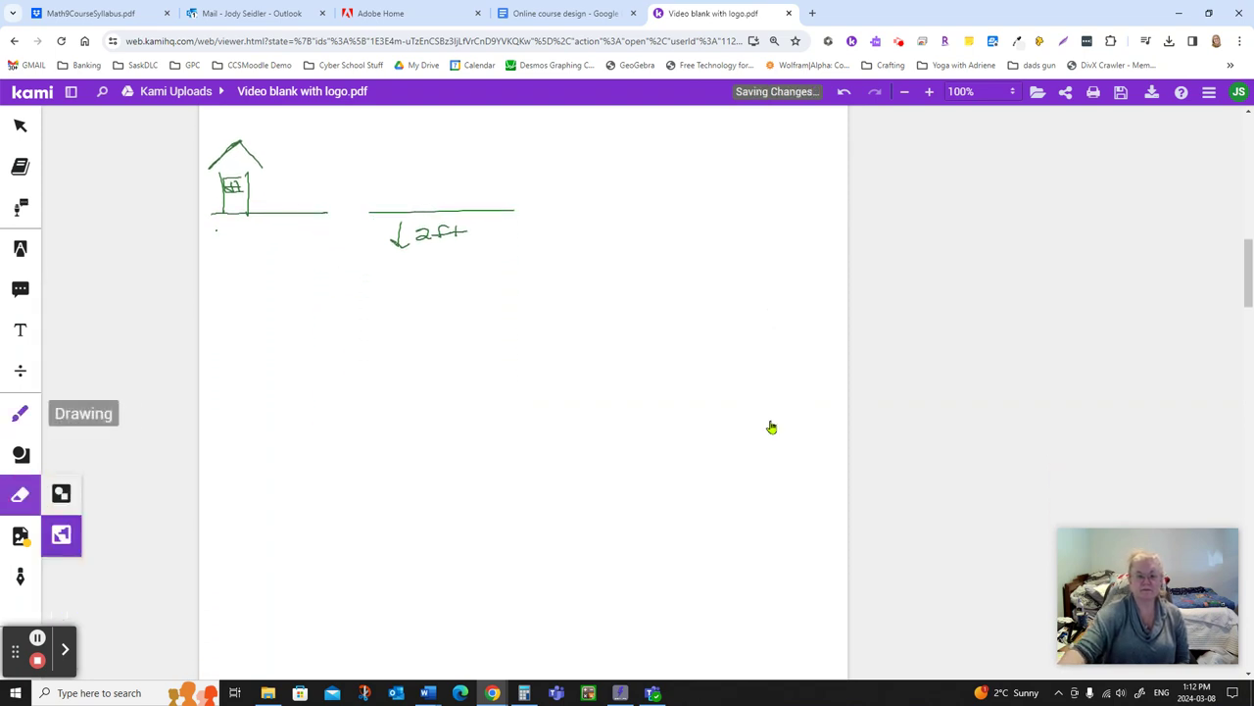
pyautogui.press('d')
pyautogui.moveTo(326, 216)
pyautogui.mouseDown()
pyautogui.moveTo(335, 251)
pyautogui.moveTo(371, 240)
pyautogui.moveTo(330, 300)
pyautogui.moveTo(334, 377)
pyautogui.mouseUp()
pyautogui.moveTo(348, 382); pyautogui.dragTo(354, 380)
pyautogui.moveTo(372, 263); pyautogui.dragTo(376, 376)
pyautogui.moveTo(398, 304)
pyautogui.mouseDown()
pyautogui.moveTo(400, 339)
pyautogui.moveTo(444, 326)
pyautogui.mouseUp()
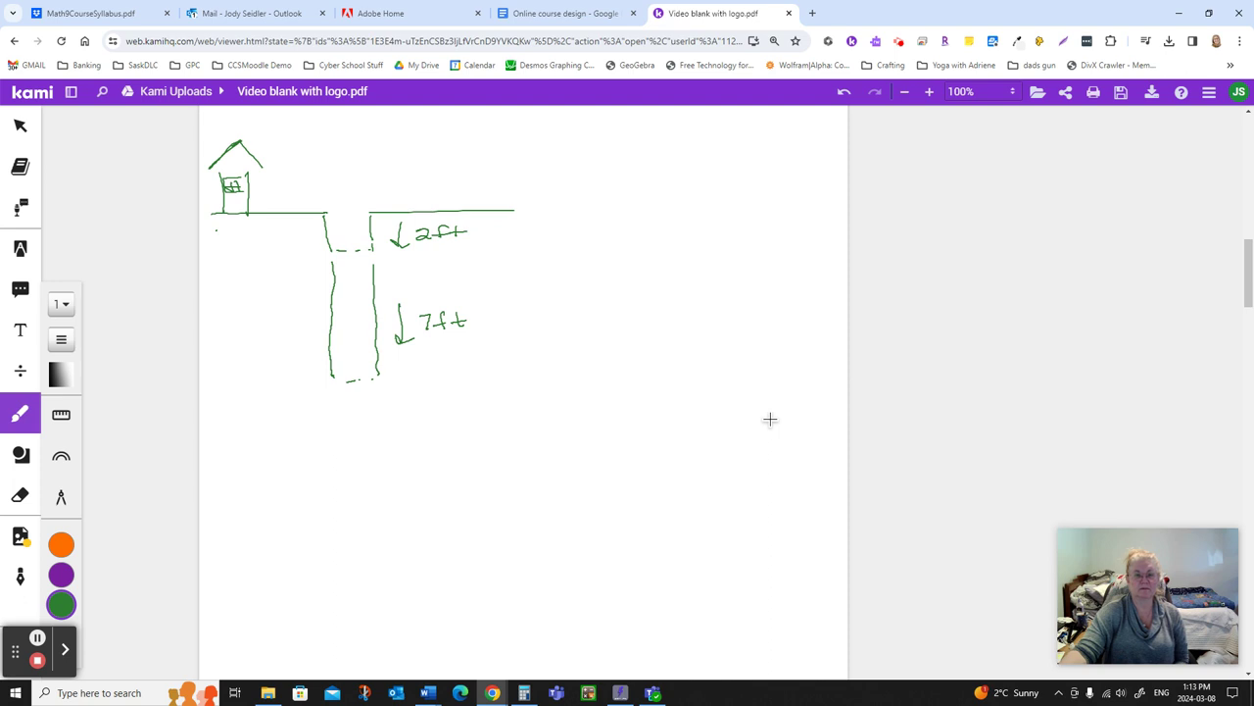
pyautogui.moveTo(297, 223)
pyautogui.mouseDown()
pyautogui.moveTo(308, 375)
pyautogui.moveTo(316, 366)
pyautogui.mouseUp()
pyautogui.moveTo(245, 299)
pyautogui.mouseDown()
pyautogui.moveTo(258, 330)
pyautogui.moveTo(269, 303)
pyautogui.moveTo(304, 307)
pyautogui.mouseUp()
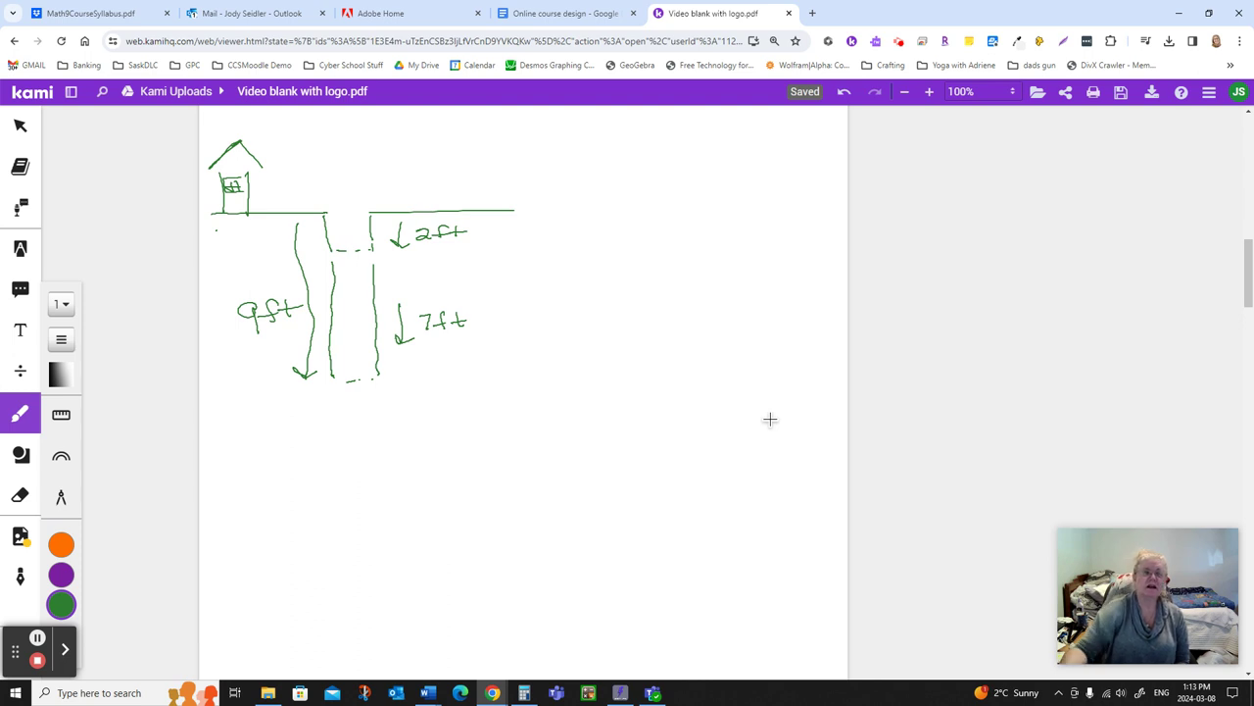
# - Erase the arrows under (-2)+(-7) and write the answer = -9
pyautogui.scroll(1, 797, 448)
pyautogui.scroll(5, 776, 568)
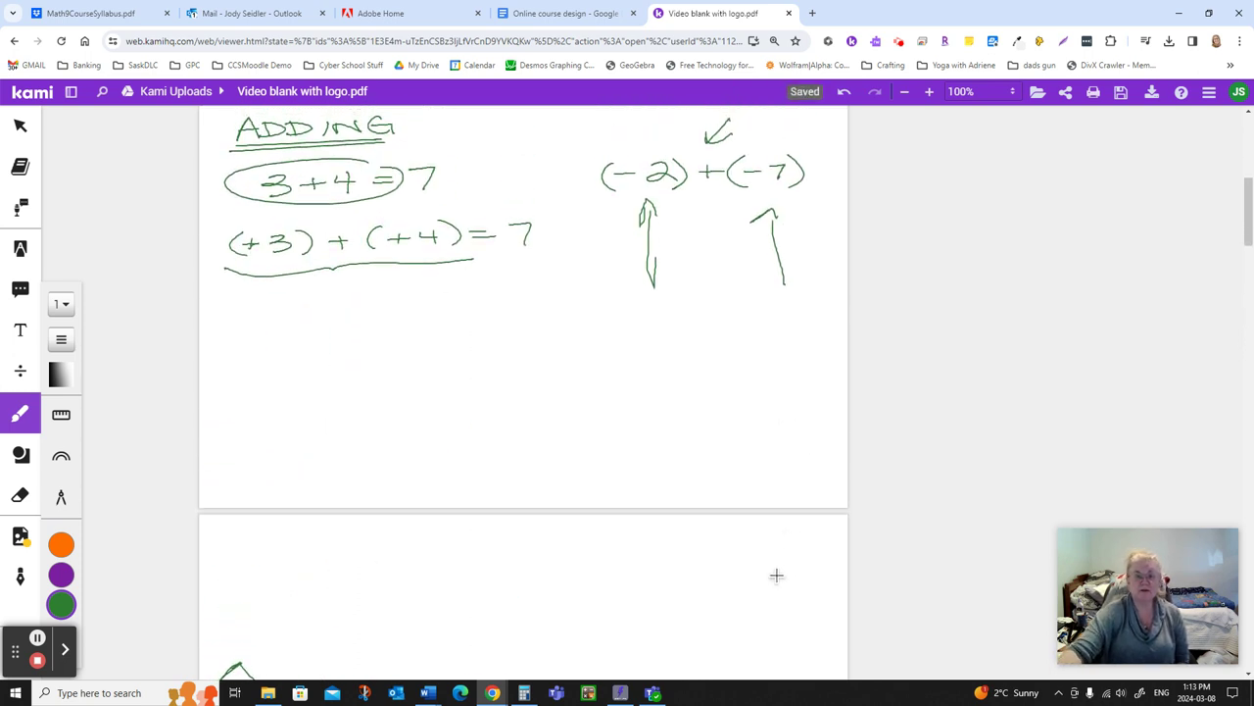
pyautogui.click(20, 495)
pyautogui.moveTo(651, 257); pyautogui.dragTo(804, 250)
pyautogui.press('d')
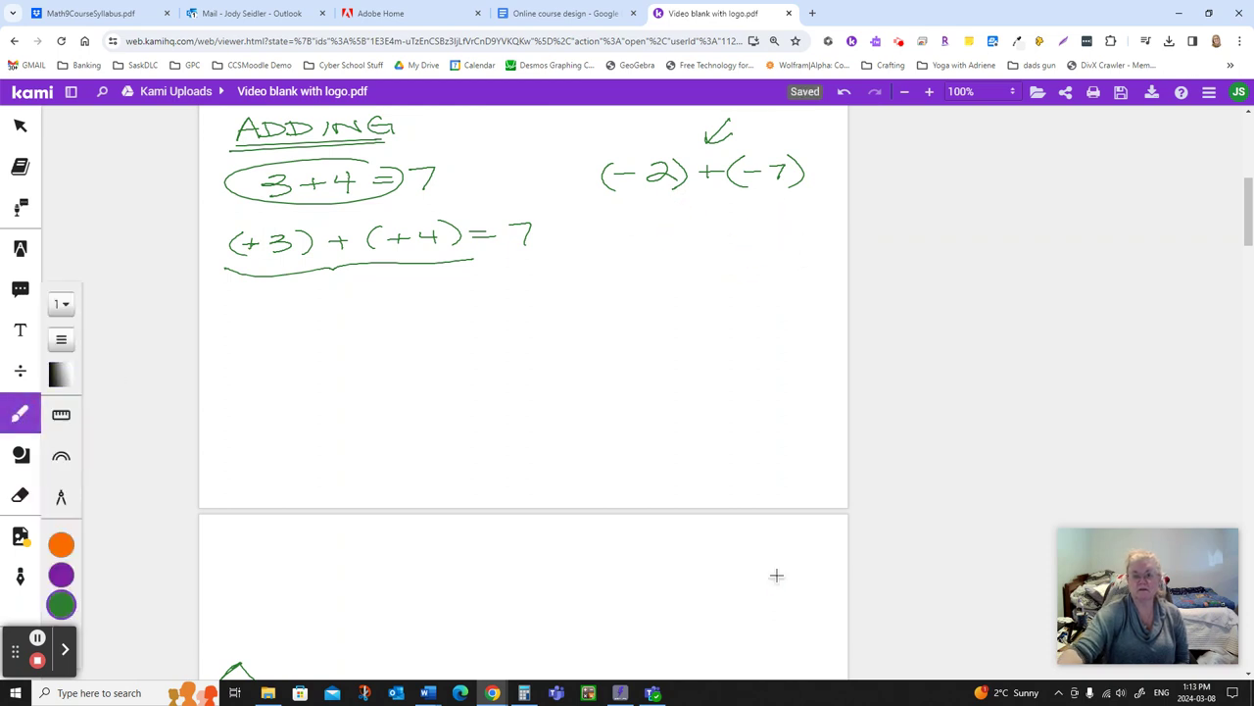
pyautogui.moveTo(651, 224); pyautogui.dragTo(672, 232)
pyautogui.moveTo(694, 226)
pyautogui.mouseDown()
pyautogui.moveTo(751, 221)
pyautogui.moveTo(751, 241)
pyautogui.mouseUp()
# - Write 'Balance = 0' to the right of the hole diagram
pyautogui.scroll(-4, 649, 574)
pyautogui.scroll(1, 539, 593)
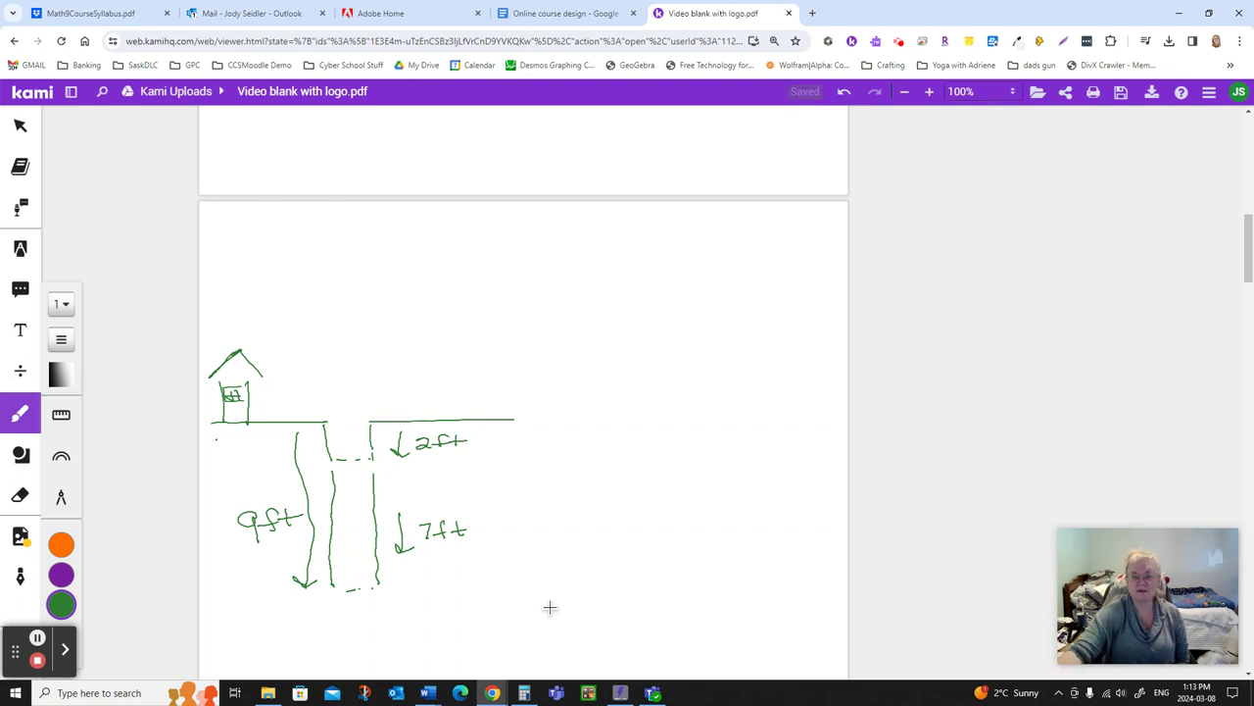
pyautogui.moveTo(595, 261)
pyautogui.mouseDown()
pyautogui.moveTo(616, 257)
pyautogui.moveTo(646, 283)
pyautogui.moveTo(710, 269)
pyautogui.mouseUp()
pyautogui.moveTo(784, 258); pyautogui.dragTo(782, 260)
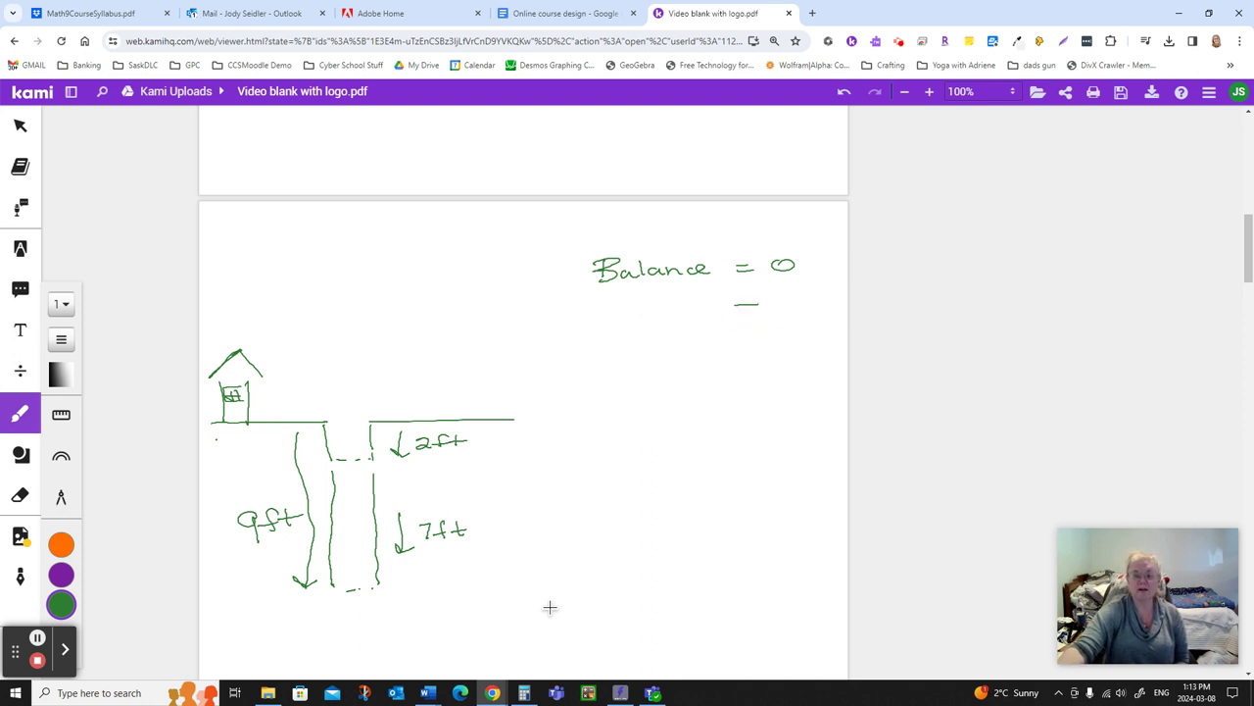
# - Write 'Take 2 out = -2' below the balance note
pyautogui.moveTo(768, 294); pyautogui.dragTo(794, 311)
pyautogui.moveTo(693, 300); pyautogui.dragTo(714, 300)
pyautogui.moveTo(695, 310); pyautogui.dragTo(715, 310)
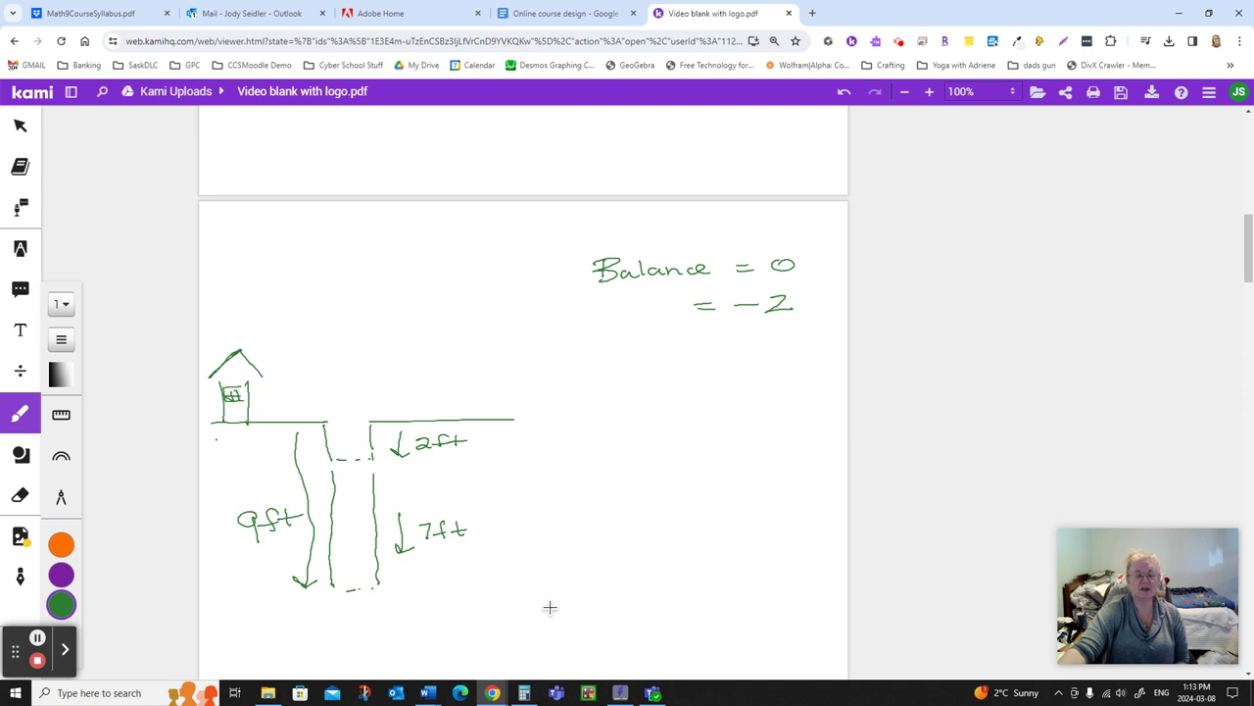
pyautogui.moveTo(572, 312); pyautogui.dragTo(690, 298)
pyautogui.moveTo(607, 335); pyautogui.dragTo(667, 322)
# - Write 'Take another 7 out = -9' as the third note
pyautogui.moveTo(577, 372)
pyautogui.mouseDown()
pyautogui.moveTo(664, 372)
pyautogui.moveTo(651, 393)
pyautogui.mouseUp()
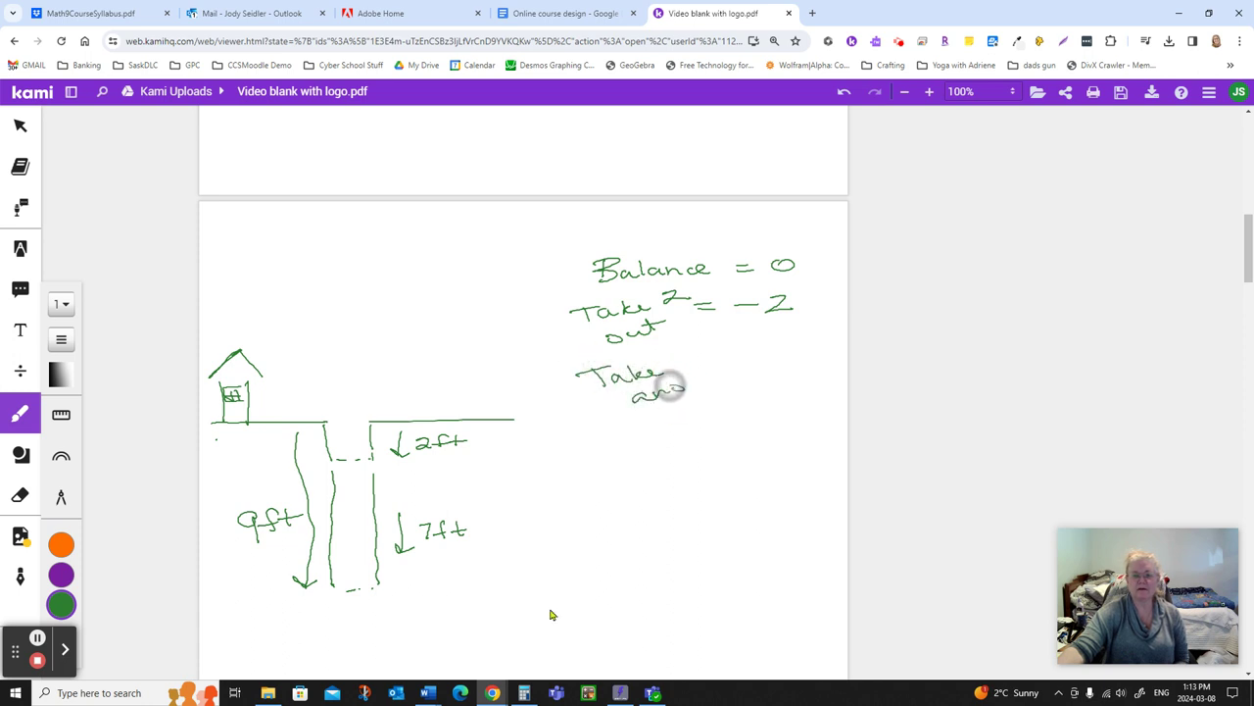
pyautogui.moveTo(670, 386)
pyautogui.mouseDown()
pyautogui.moveTo(719, 364)
pyautogui.moveTo(742, 370)
pyautogui.mouseUp()
pyautogui.moveTo(632, 420)
pyautogui.mouseDown()
pyautogui.moveTo(657, 434)
pyautogui.moveTo(728, 405)
pyautogui.mouseUp()
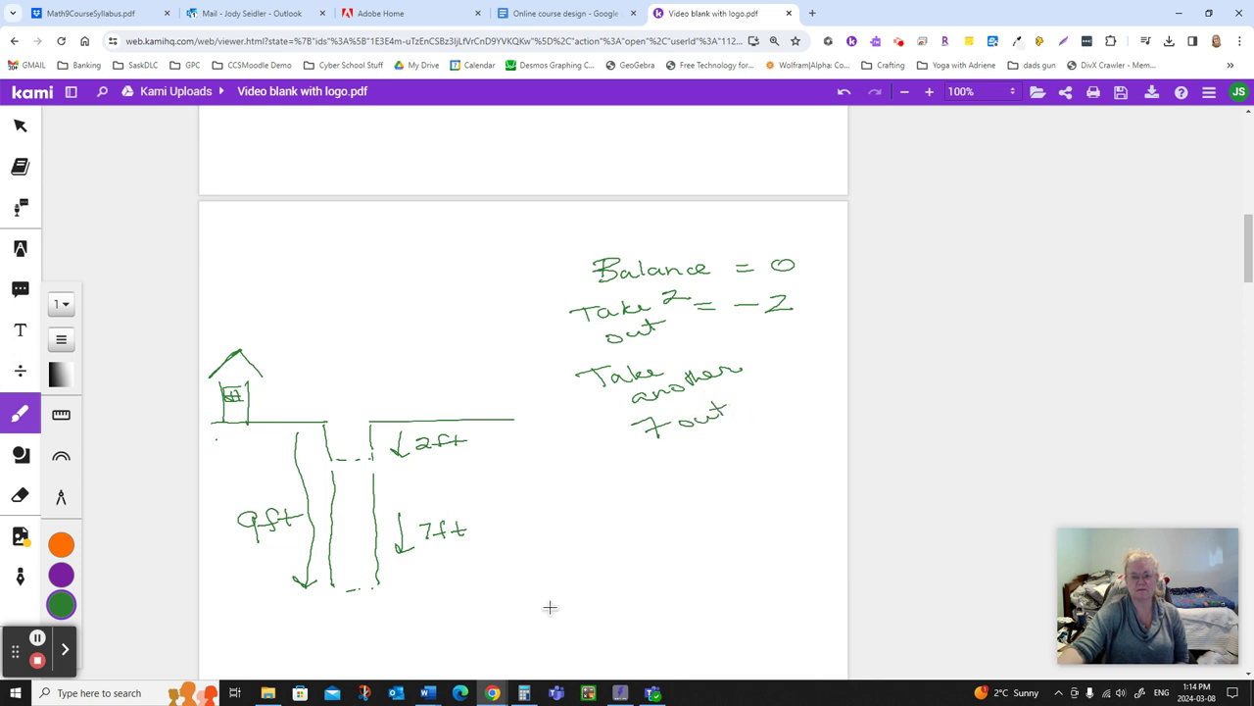
pyautogui.moveTo(750, 362); pyautogui.dragTo(772, 367)
pyautogui.moveTo(796, 325)
pyautogui.mouseDown()
pyautogui.moveTo(824, 342)
pyautogui.moveTo(802, 373)
pyautogui.moveTo(834, 389)
pyautogui.mouseUp()
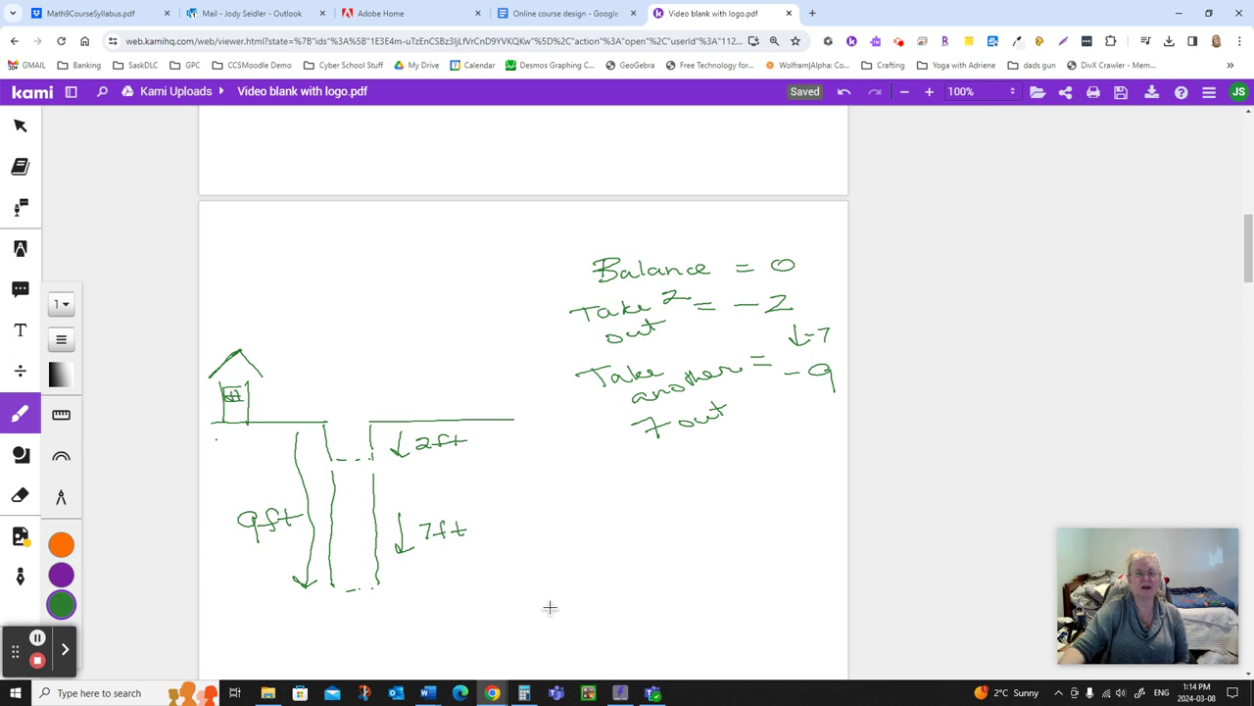
pyautogui.scroll(-2, 515, 608)
# - Draw a number line below the shaft with 0, ticks labelled 1–3, and ticks left of 0
pyautogui.scroll(-2, 497, 584)
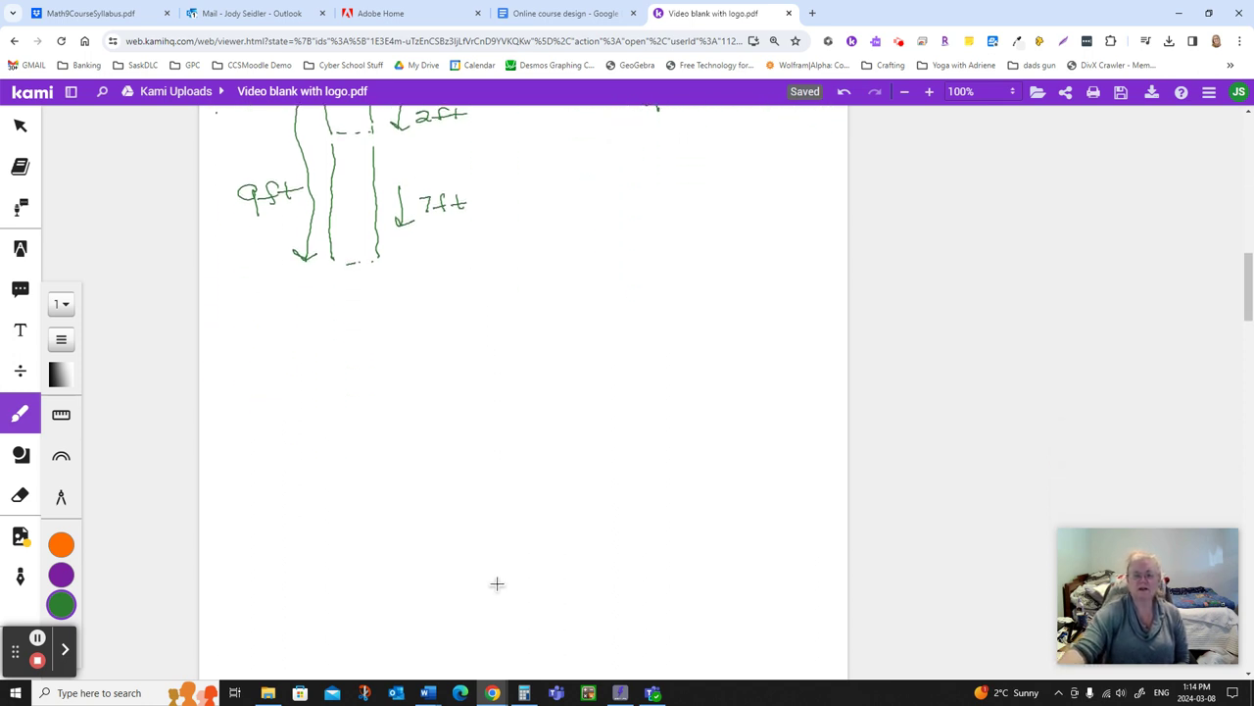
pyautogui.moveTo(289, 361)
pyautogui.mouseDown()
pyautogui.moveTo(264, 376)
pyautogui.moveTo(821, 385)
pyautogui.moveTo(799, 393)
pyautogui.mouseUp()
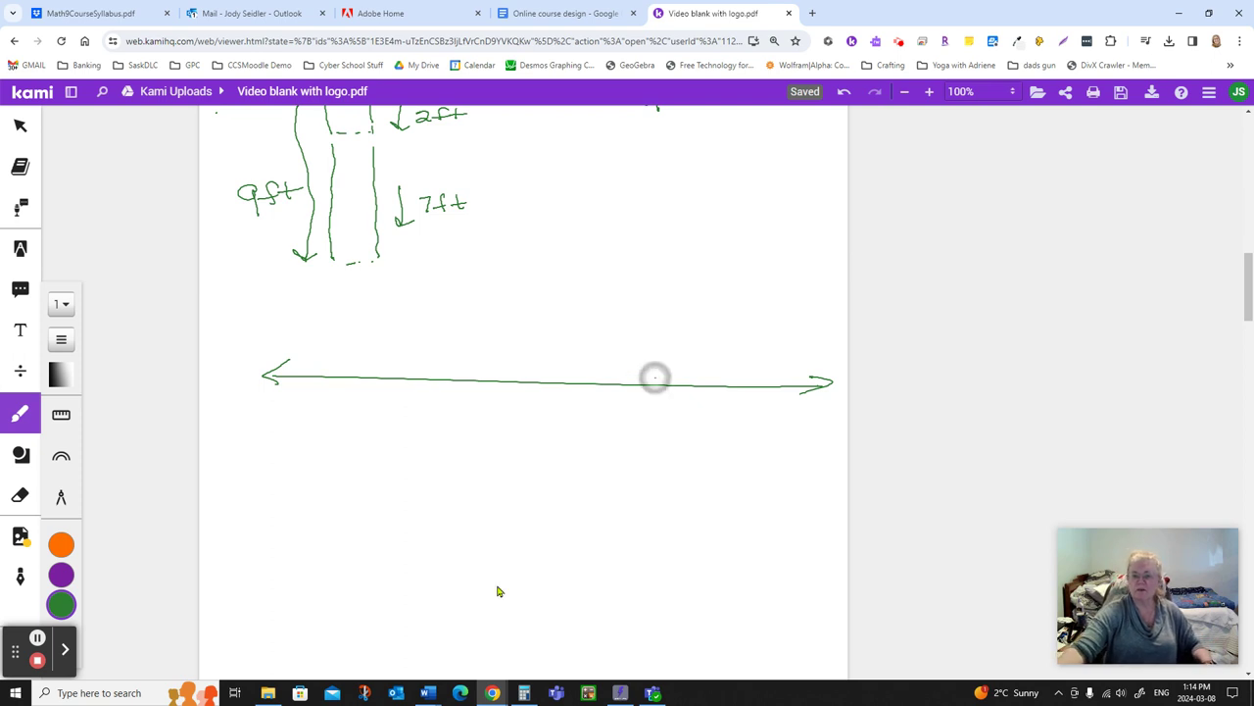
pyautogui.moveTo(655, 378)
pyautogui.mouseDown()
pyautogui.moveTo(655, 413)
pyautogui.moveTo(695, 391)
pyautogui.moveTo(749, 391)
pyautogui.mouseUp()
pyautogui.moveTo(785, 381); pyautogui.dragTo(785, 391)
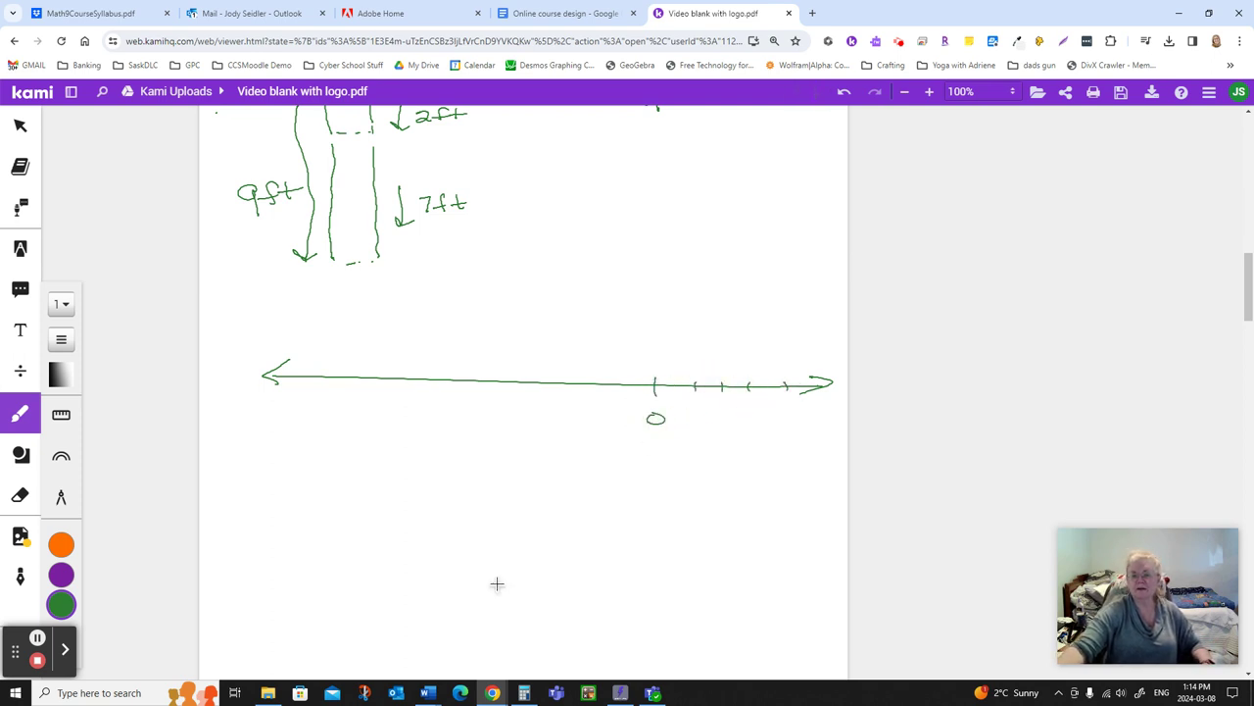
pyautogui.moveTo(697, 406); pyautogui.dragTo(747, 415)
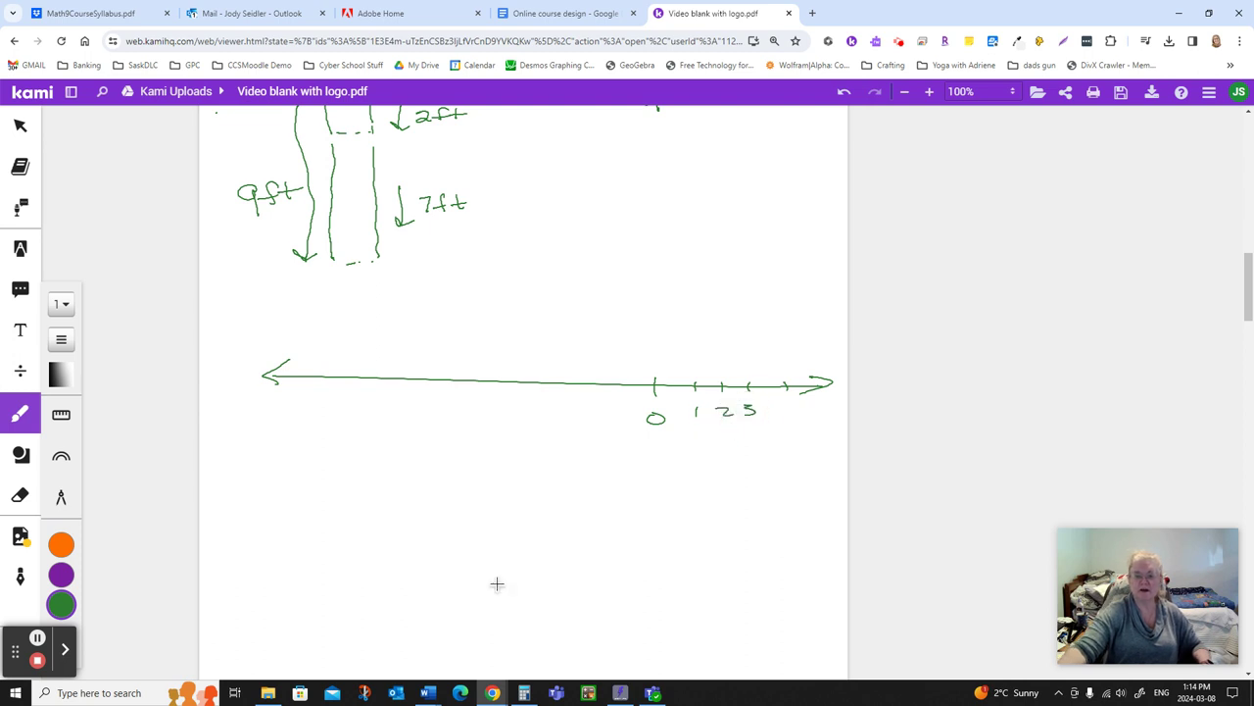
pyautogui.moveTo(625, 378)
pyautogui.mouseDown()
pyautogui.moveTo(624, 391)
pyautogui.moveTo(592, 392)
pyautogui.moveTo(587, 415)
pyautogui.moveTo(612, 422)
pyautogui.mouseUp()
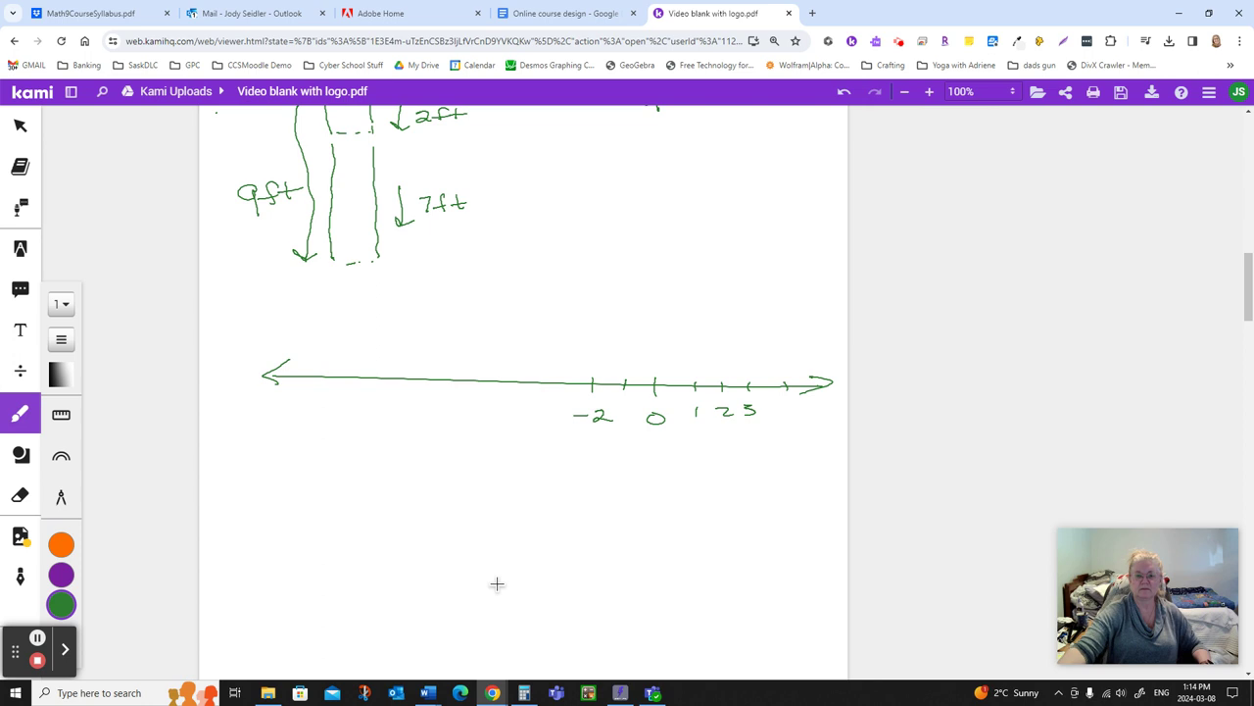
pyautogui.moveTo(568, 375); pyautogui.dragTo(569, 388)
pyautogui.moveTo(531, 375)
pyautogui.mouseDown()
pyautogui.moveTo(530, 387)
pyautogui.moveTo(395, 385)
pyautogui.mouseUp()
pyautogui.moveTo(356, 371)
pyautogui.mouseDown()
pyautogui.moveTo(356, 384)
pyautogui.moveTo(291, 383)
pyautogui.mouseUp()
# - Show a hop from 0 to -2, then seven hops left to -9, labelling -5
pyautogui.moveTo(655, 387)
pyautogui.mouseDown()
pyautogui.moveTo(636, 370)
pyautogui.moveTo(610, 374)
pyautogui.mouseUp()
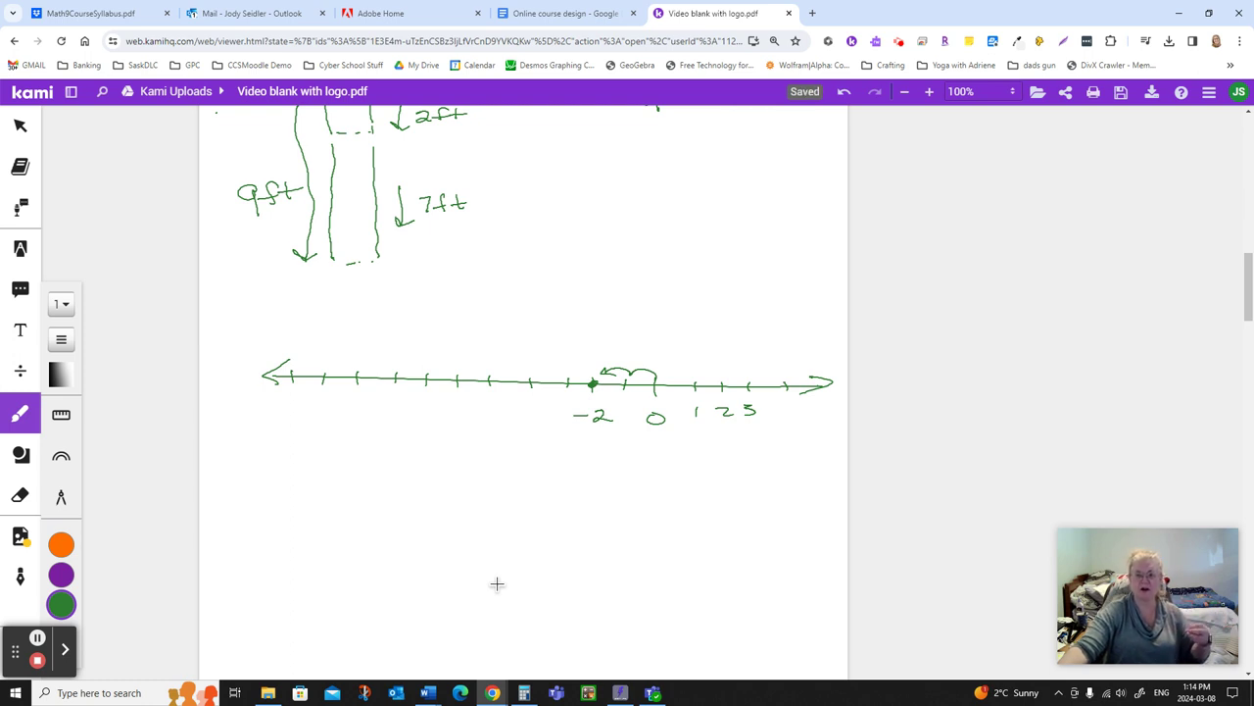
pyautogui.moveTo(593, 377)
pyautogui.mouseDown()
pyautogui.moveTo(397, 355)
pyautogui.moveTo(359, 377)
pyautogui.mouseUp()
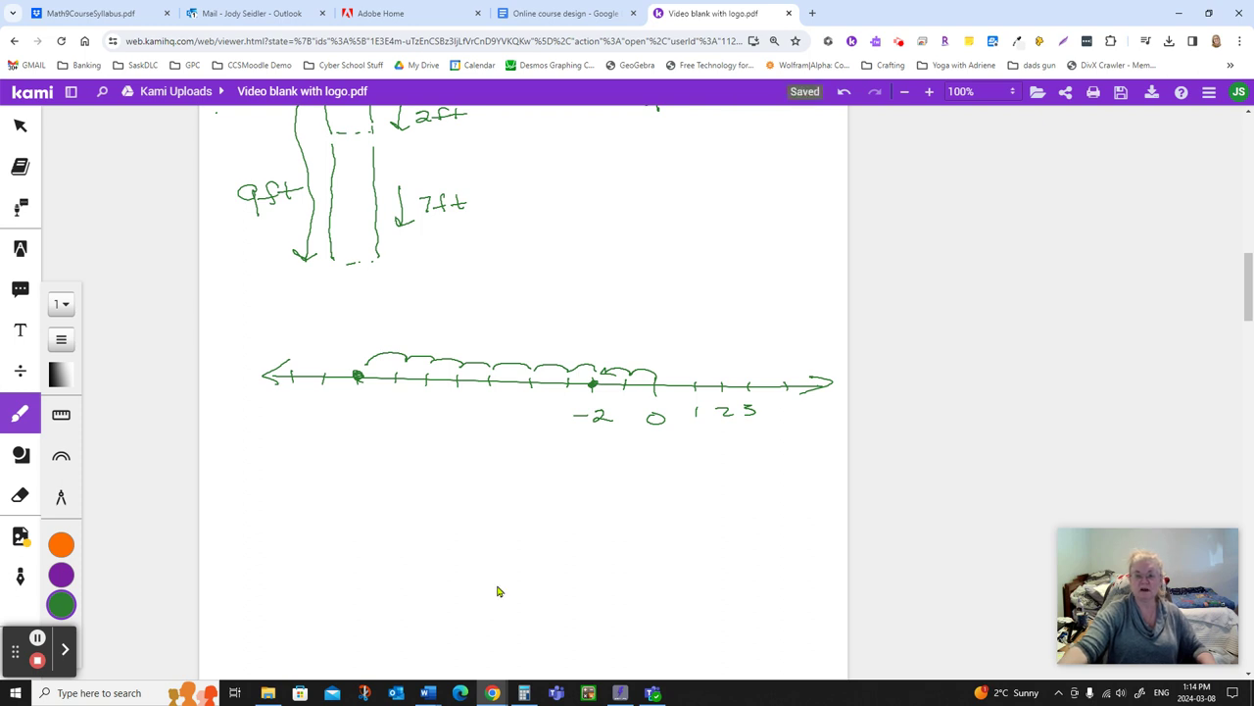
pyautogui.moveTo(484, 408)
pyautogui.mouseDown()
pyautogui.moveTo(505, 403)
pyautogui.moveTo(353, 400)
pyautogui.moveTo(364, 410)
pyautogui.moveTo(353, 419)
pyautogui.moveTo(382, 394)
pyautogui.mouseUp()
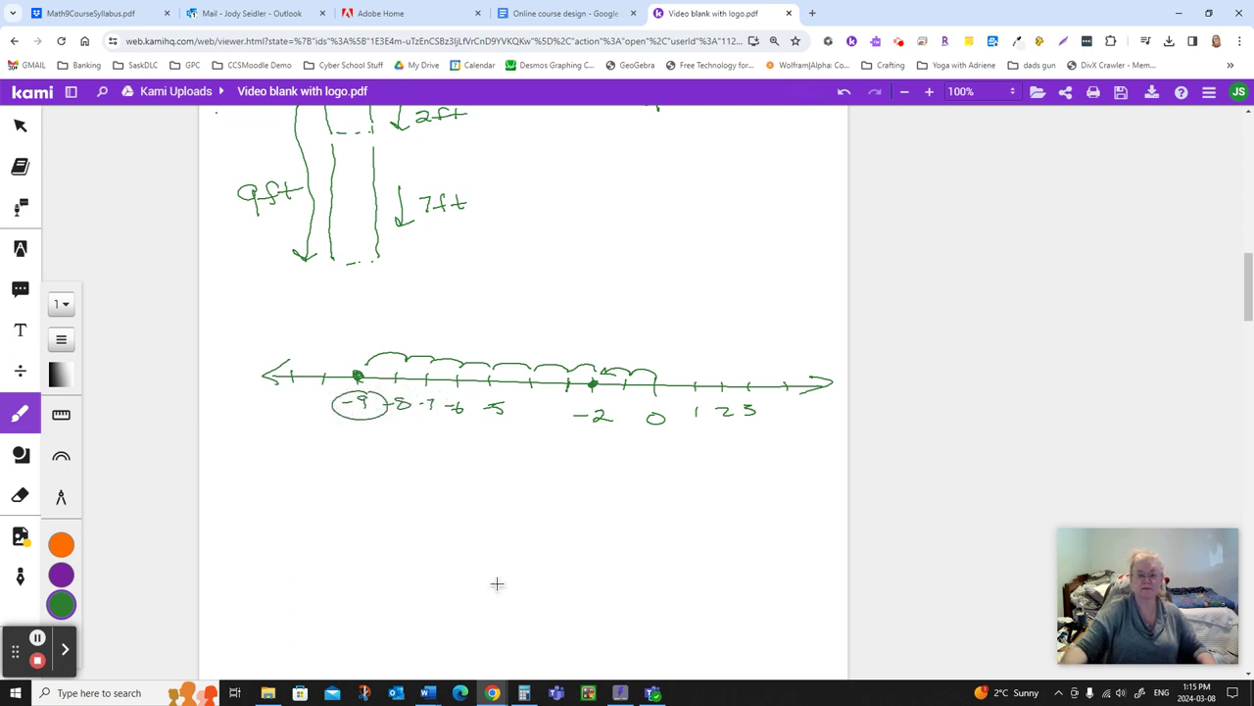
pyautogui.scroll(3, 524, 573)
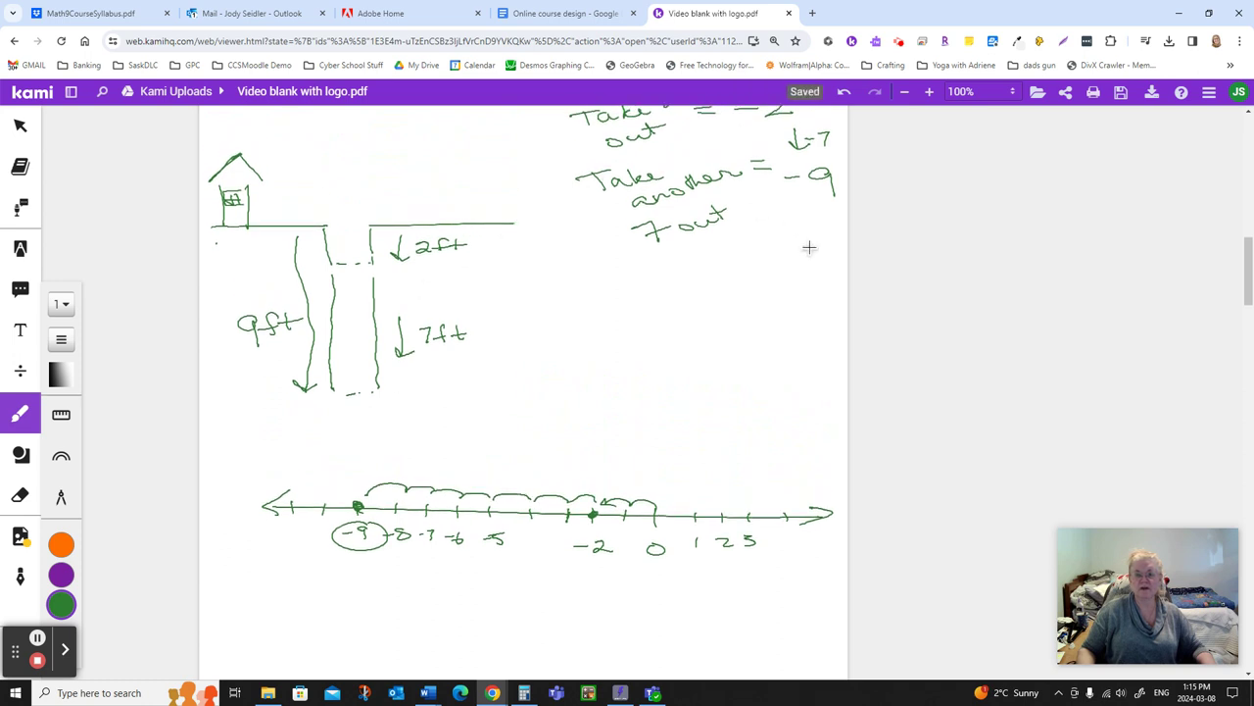
# - Handwrite 15 + (-4) beneath the underlined (+3)+(+4)=7 on the ADDING page
pyautogui.scroll(10, 597, 364)
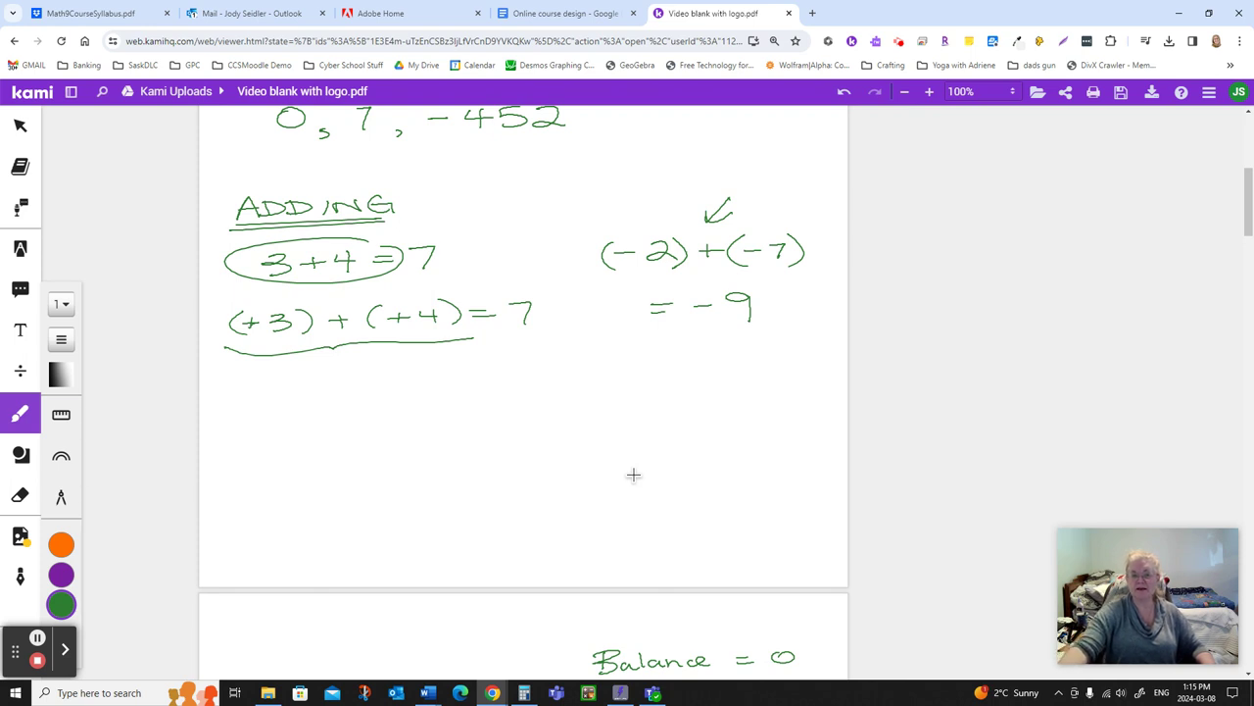
pyautogui.moveTo(277, 426); pyautogui.dragTo(276, 448)
pyautogui.moveTo(312, 427)
pyautogui.mouseDown()
pyautogui.moveTo(287, 447)
pyautogui.moveTo(350, 434)
pyautogui.moveTo(337, 447)
pyautogui.moveTo(368, 449)
pyautogui.moveTo(400, 432)
pyautogui.moveTo(437, 437)
pyautogui.moveTo(429, 446)
pyautogui.mouseUp()
pyautogui.moveTo(443, 417); pyautogui.dragTo(438, 450)
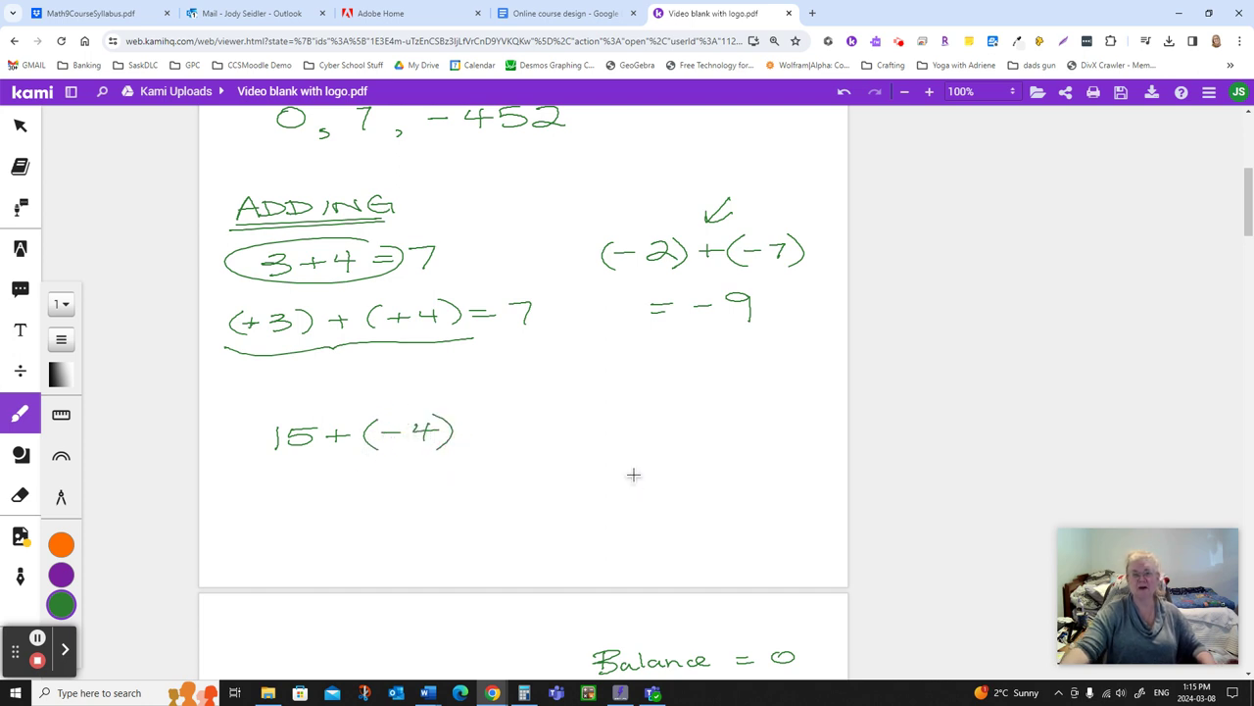
pyautogui.scroll(-10, 746, 549)
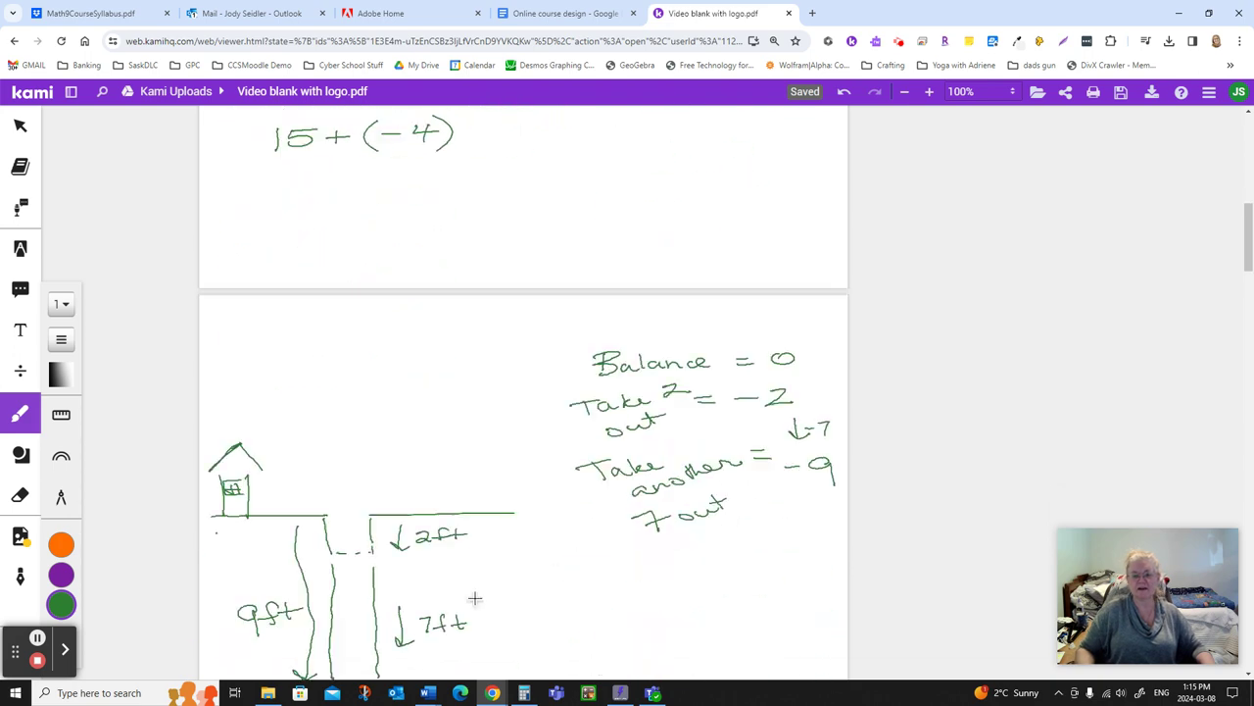
pyautogui.scroll(-3, 545, 446)
pyautogui.scroll(12, 543, 442)
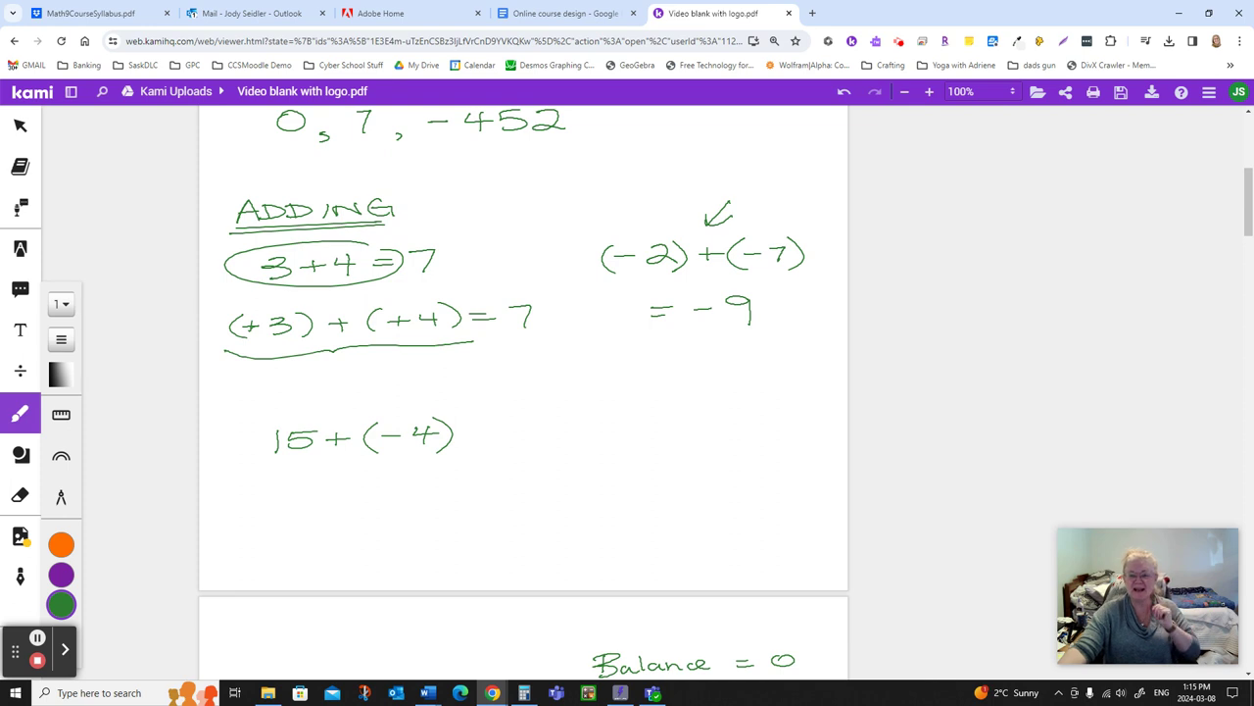
# - Sketch a house beside a hill with a 15' height arrow, and dash under 15 and -4
pyautogui.moveTo(582, 398)
pyautogui.mouseDown()
pyautogui.moveTo(610, 373)
pyautogui.moveTo(642, 399)
pyautogui.moveTo(562, 469)
pyautogui.mouseUp()
pyautogui.moveTo(611, 412); pyautogui.dragTo(618, 459)
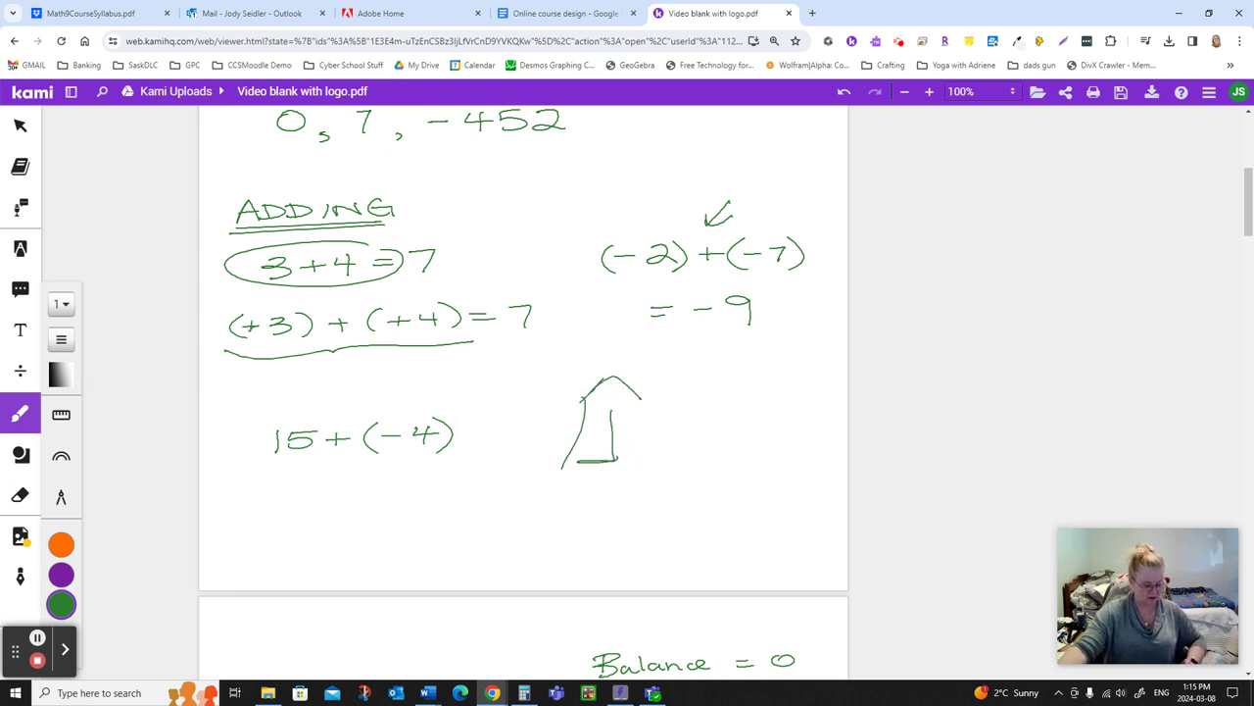
pyautogui.moveTo(592, 402)
pyautogui.mouseDown()
pyautogui.moveTo(592, 445)
pyautogui.moveTo(616, 412)
pyautogui.mouseUp()
pyautogui.moveTo(603, 421); pyautogui.dragTo(617, 432)
pyautogui.moveTo(619, 420)
pyautogui.mouseDown()
pyautogui.moveTo(654, 443)
pyautogui.moveTo(722, 353)
pyautogui.moveTo(781, 435)
pyautogui.mouseUp()
pyautogui.moveTo(793, 359)
pyautogui.mouseDown()
pyautogui.moveTo(810, 359)
pyautogui.moveTo(802, 431)
pyautogui.moveTo(815, 428)
pyautogui.moveTo(811, 400)
pyautogui.moveTo(825, 398)
pyautogui.mouseUp()
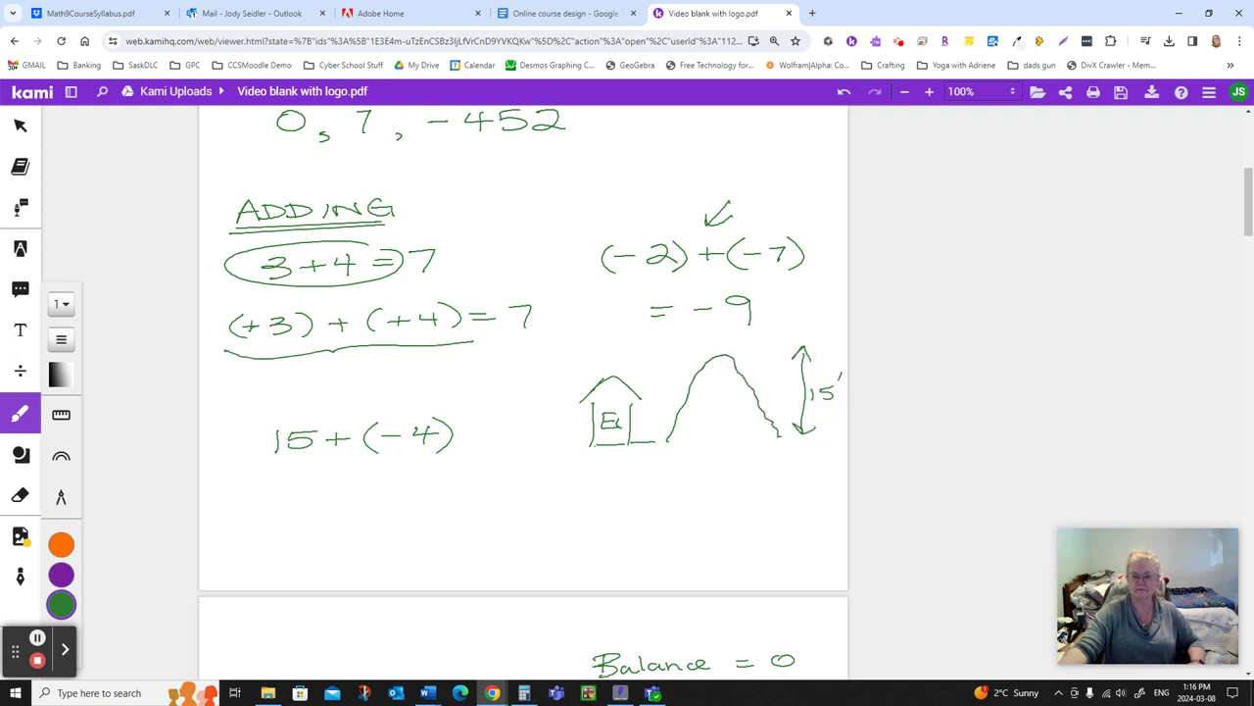
pyautogui.moveTo(332, 472); pyautogui.dragTo(431, 473)
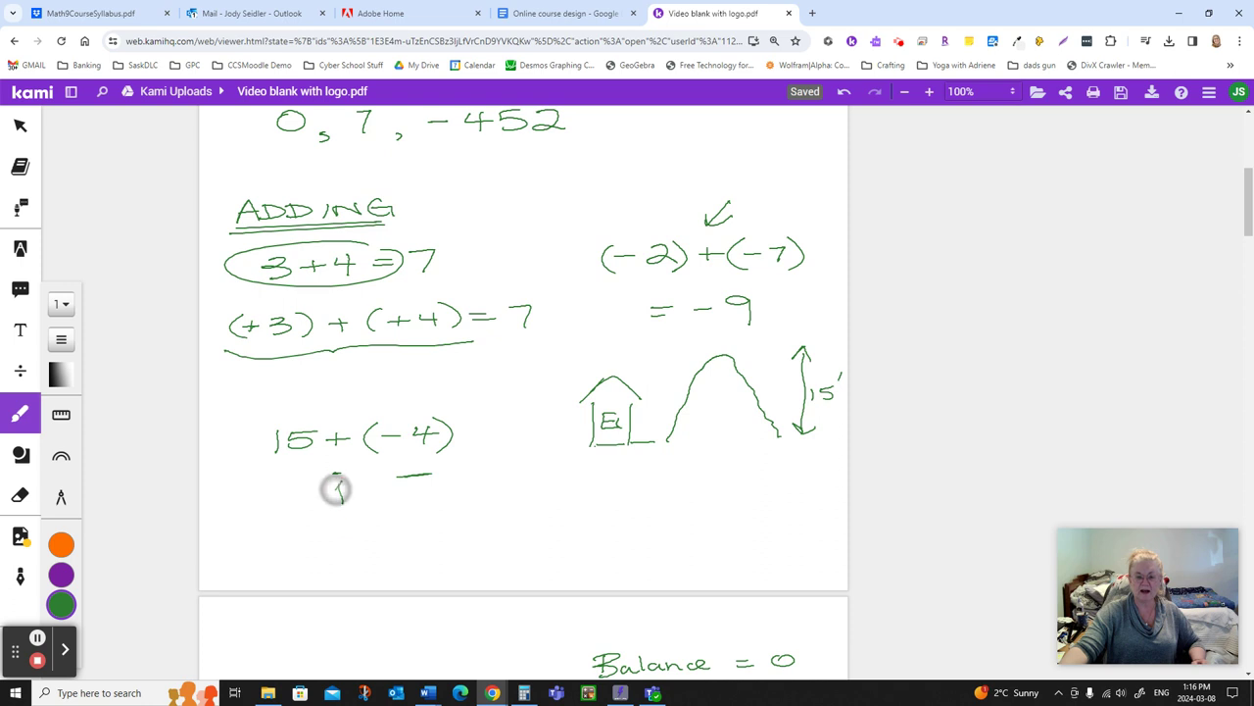
# - Draw arrows up at 15 and -4, and box off a 4' section atop the pile
pyautogui.moveTo(340, 501); pyautogui.dragTo(338, 476)
pyautogui.moveTo(333, 483); pyautogui.dragTo(350, 485)
pyautogui.moveTo(419, 509)
pyautogui.mouseDown()
pyautogui.moveTo(421, 481)
pyautogui.moveTo(436, 491)
pyautogui.mouseUp()
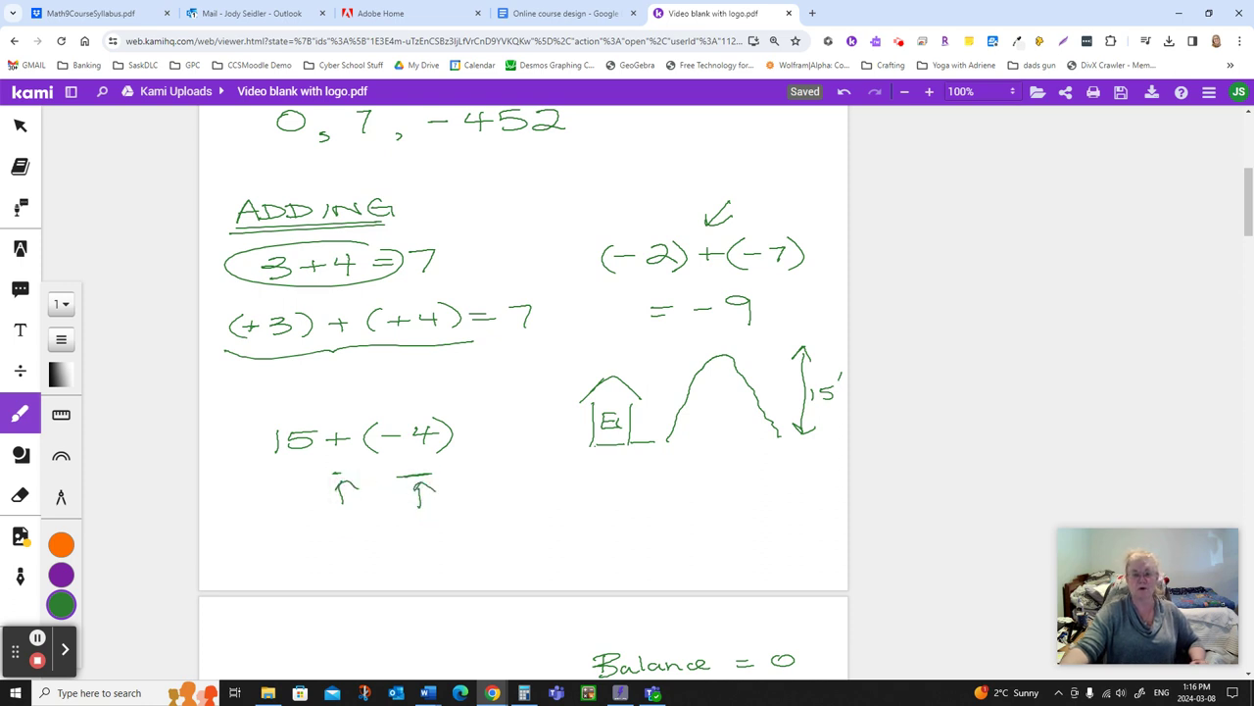
pyautogui.moveTo(679, 382)
pyautogui.mouseDown()
pyautogui.moveTo(769, 384)
pyautogui.moveTo(764, 356)
pyautogui.moveTo(675, 373)
pyautogui.moveTo(754, 371)
pyautogui.moveTo(747, 378)
pyautogui.mouseUp()
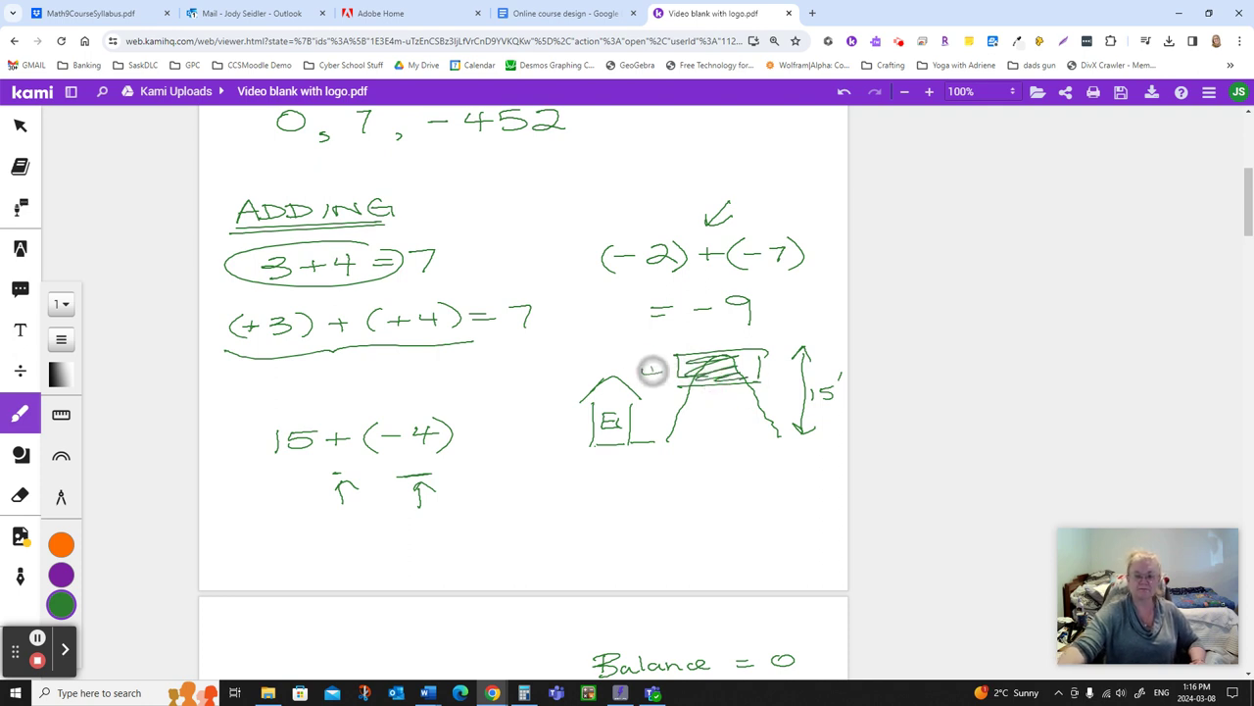
pyautogui.moveTo(647, 360); pyautogui.dragTo(650, 376)
pyautogui.moveTo(658, 356); pyautogui.dragTo(658, 363)
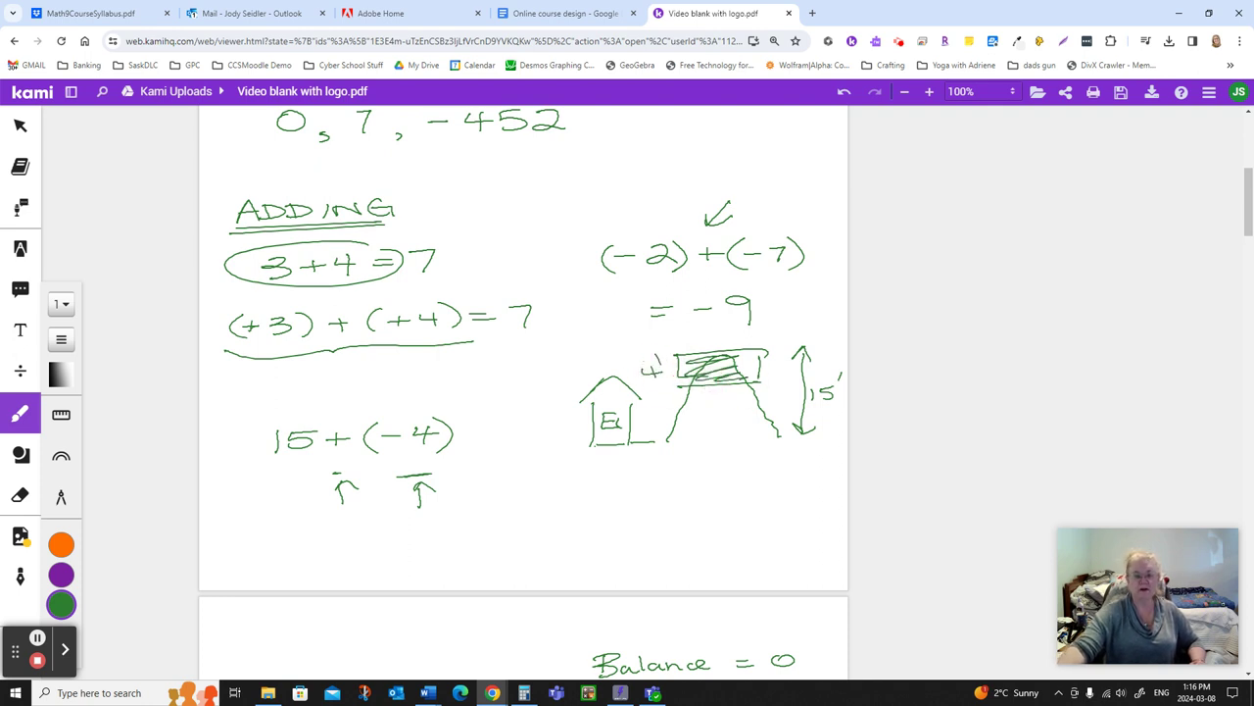
# - Write = 11 after 15 + (-4) and draw a long number line beneath it
pyautogui.moveTo(470, 428); pyautogui.dragTo(487, 428)
pyautogui.moveTo(470, 439); pyautogui.dragTo(529, 447)
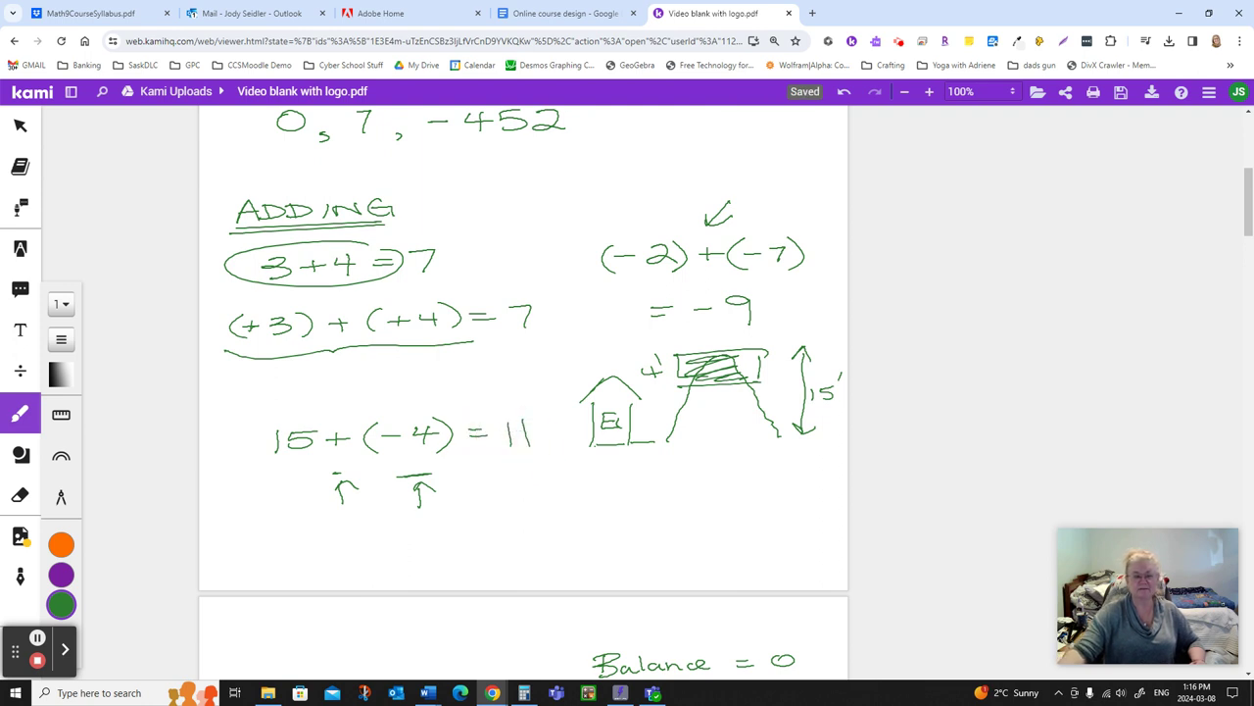
pyautogui.moveTo(293, 535); pyautogui.dragTo(293, 551)
pyautogui.moveTo(282, 543); pyautogui.dragTo(697, 552)
# - Tick and label 15 on the number line, circle the plus sign, and arrow the -4
pyautogui.moveTo(618, 539); pyautogui.dragTo(616, 576)
pyautogui.moveTo(632, 565); pyautogui.dragTo(628, 576)
pyautogui.moveTo(632, 564); pyautogui.dragTo(647, 563)
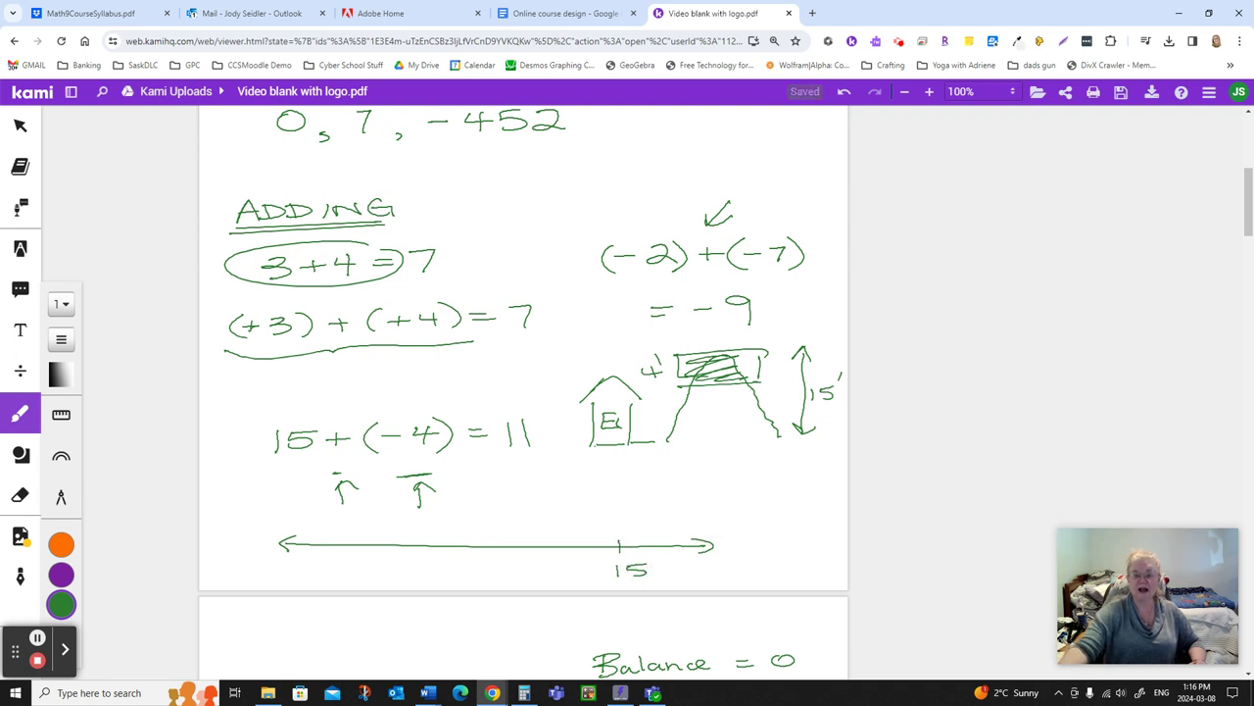
pyautogui.moveTo(345, 425); pyautogui.dragTo(348, 426)
pyautogui.moveTo(420, 388); pyautogui.dragTo(410, 419)
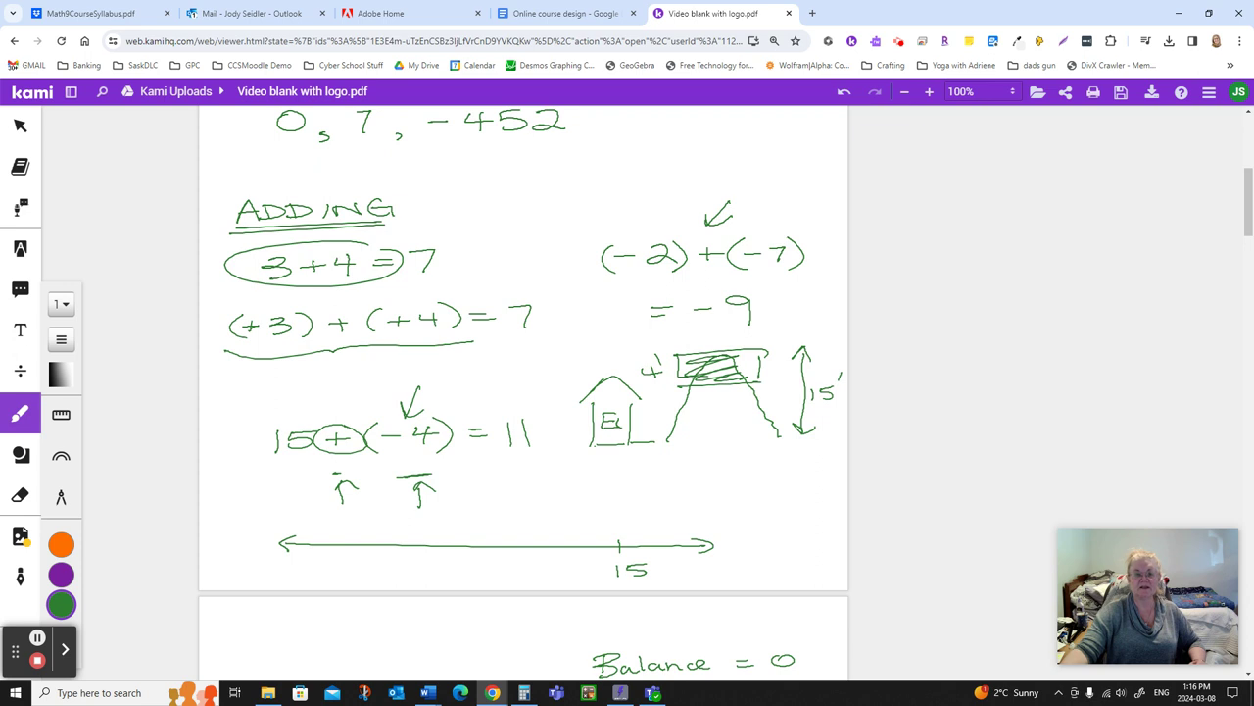
# - Hop four steps left from 15 to 11, then circle 15 and underline -4 in the problem
pyautogui.moveTo(619, 537)
pyautogui.mouseDown()
pyautogui.moveTo(406, 535)
pyautogui.moveTo(402, 584)
pyautogui.mouseUp()
pyautogui.moveTo(419, 567); pyautogui.dragTo(419, 584)
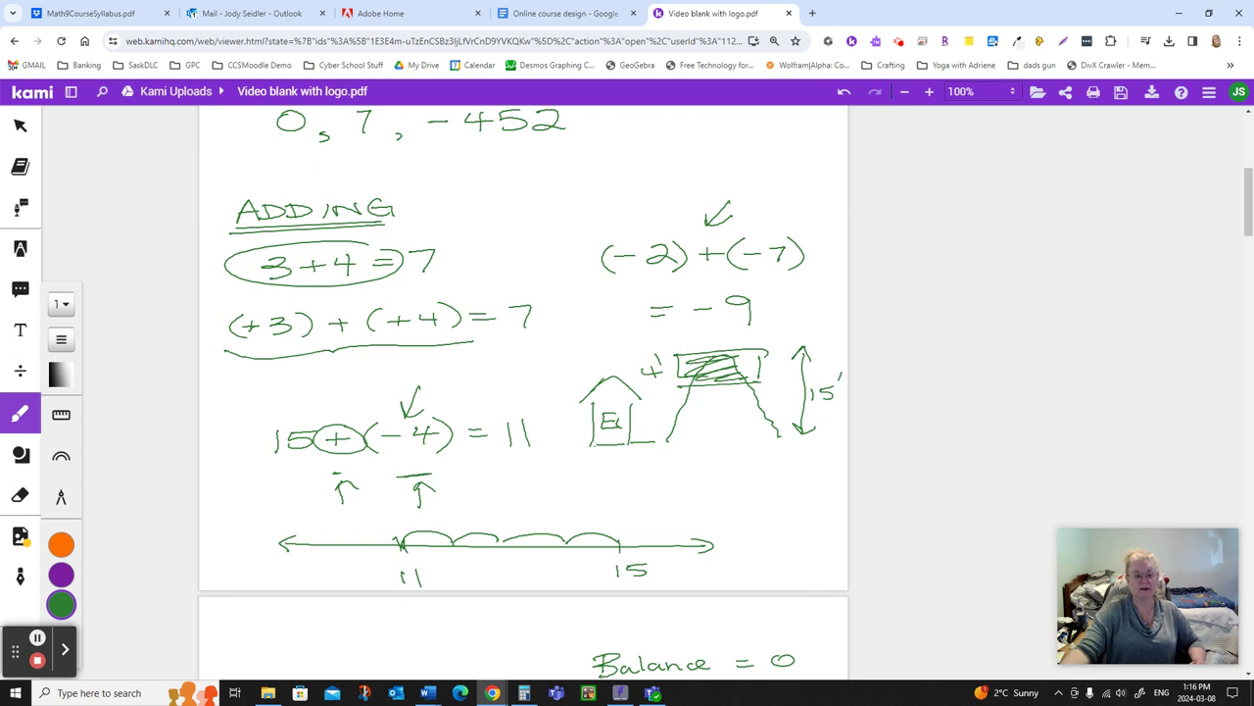
pyautogui.moveTo(294, 422)
pyautogui.mouseDown()
pyautogui.moveTo(281, 468)
pyautogui.moveTo(328, 436)
pyautogui.mouseUp()
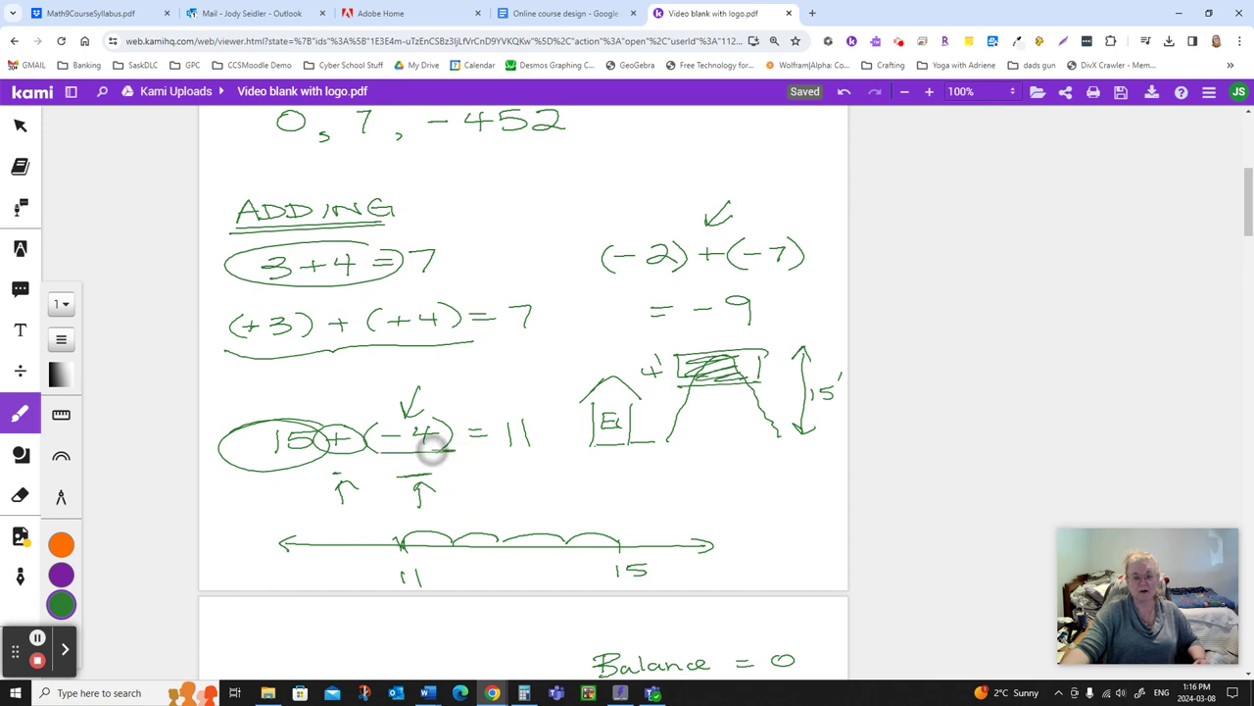
pyautogui.moveTo(380, 453); pyautogui.dragTo(551, 471)
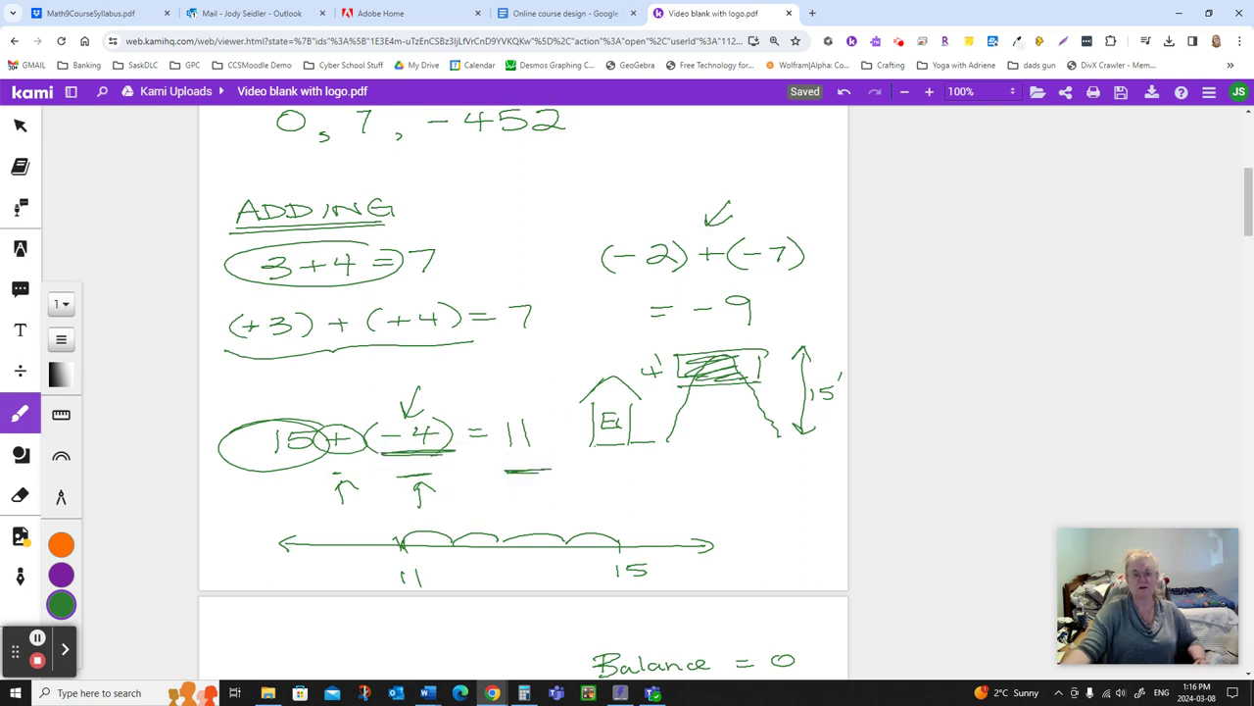
# - Write -7 at the top of the blank page, undoing the parentheses around it
pyautogui.scroll(-5, 352, 347)
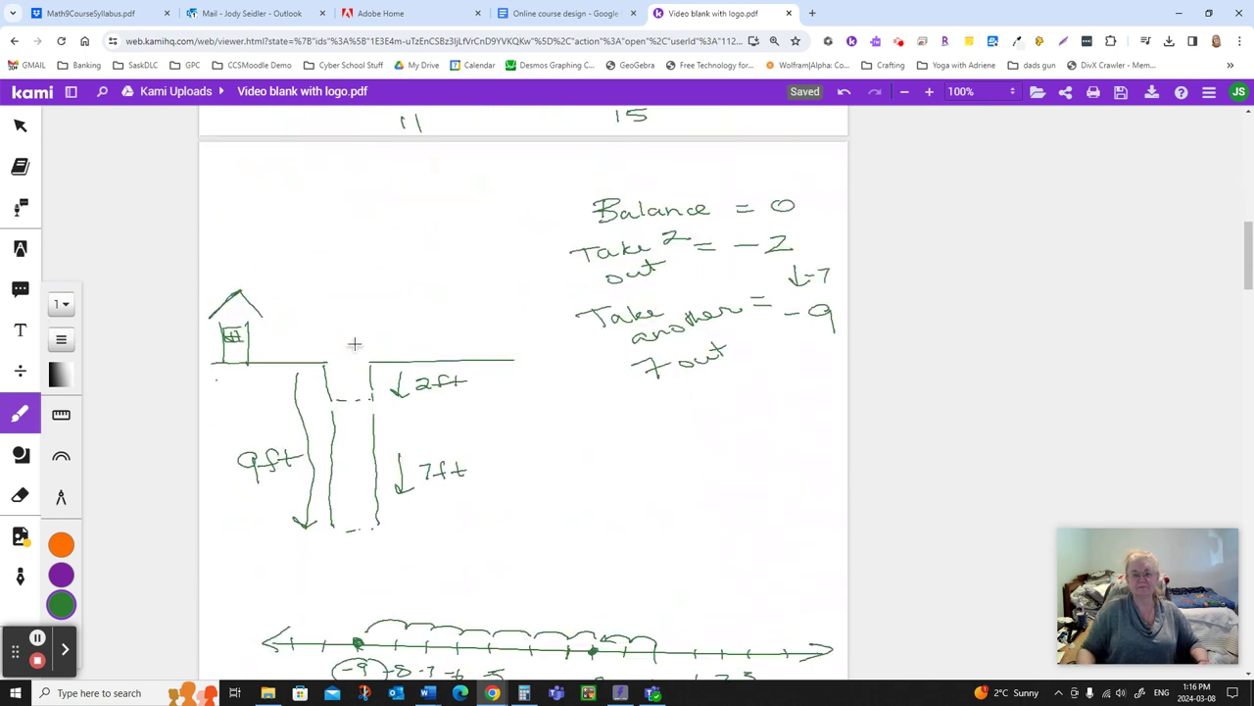
pyautogui.scroll(-7, 353, 347)
pyautogui.scroll(1, 362, 374)
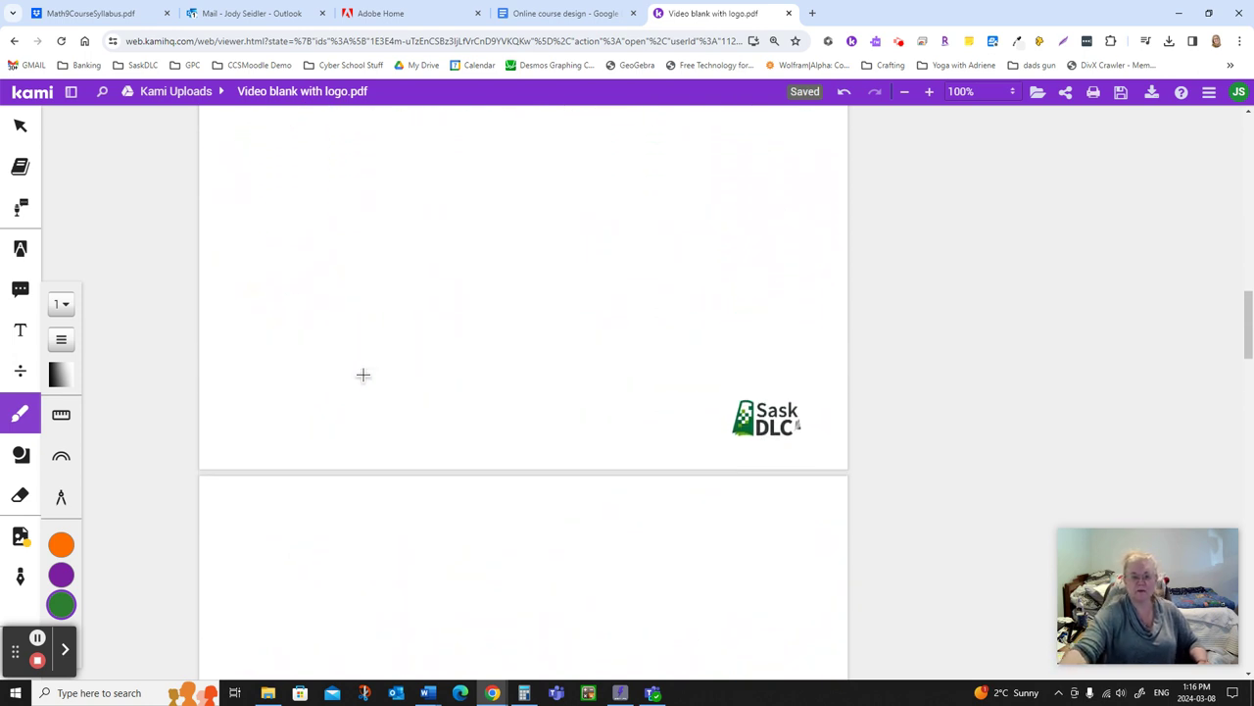
pyautogui.moveTo(256, 186)
pyautogui.mouseDown()
pyautogui.moveTo(300, 196)
pyautogui.moveTo(274, 210)
pyautogui.mouseUp()
pyautogui.moveTo(313, 170); pyautogui.dragTo(309, 212)
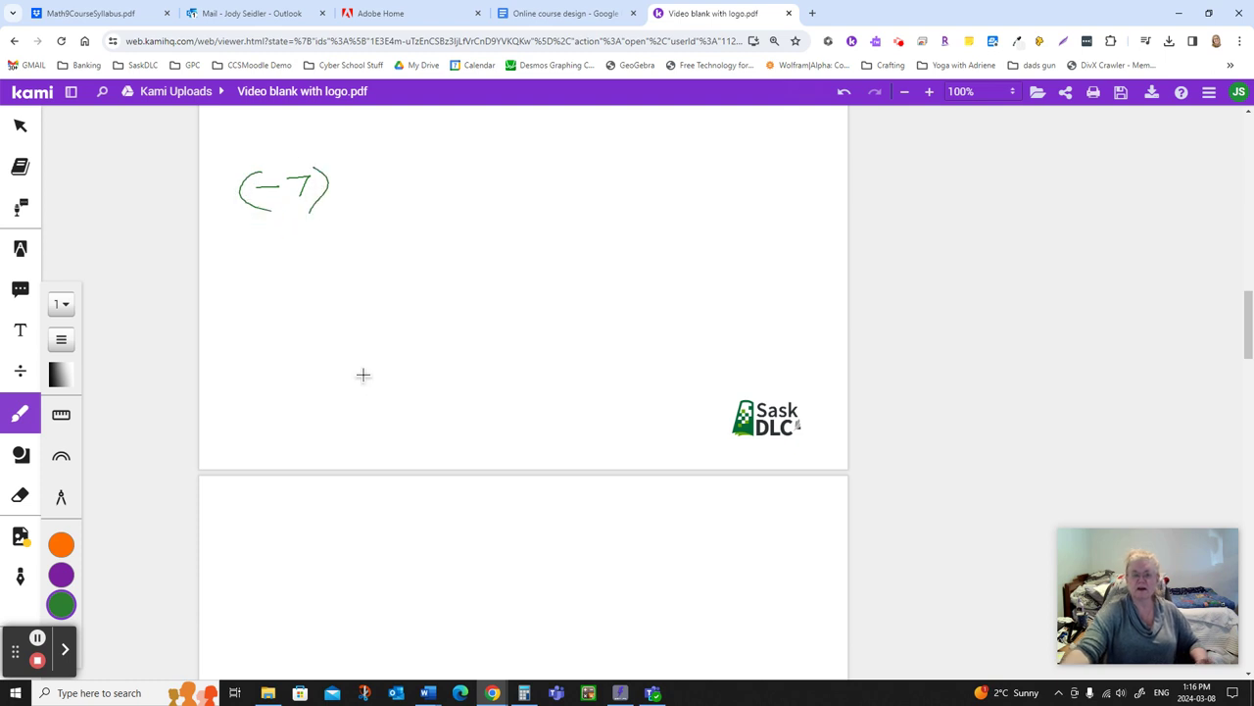
pyautogui.hotkey('ctrl', 'z')
pyautogui.hotkey('ctrl', 'z')
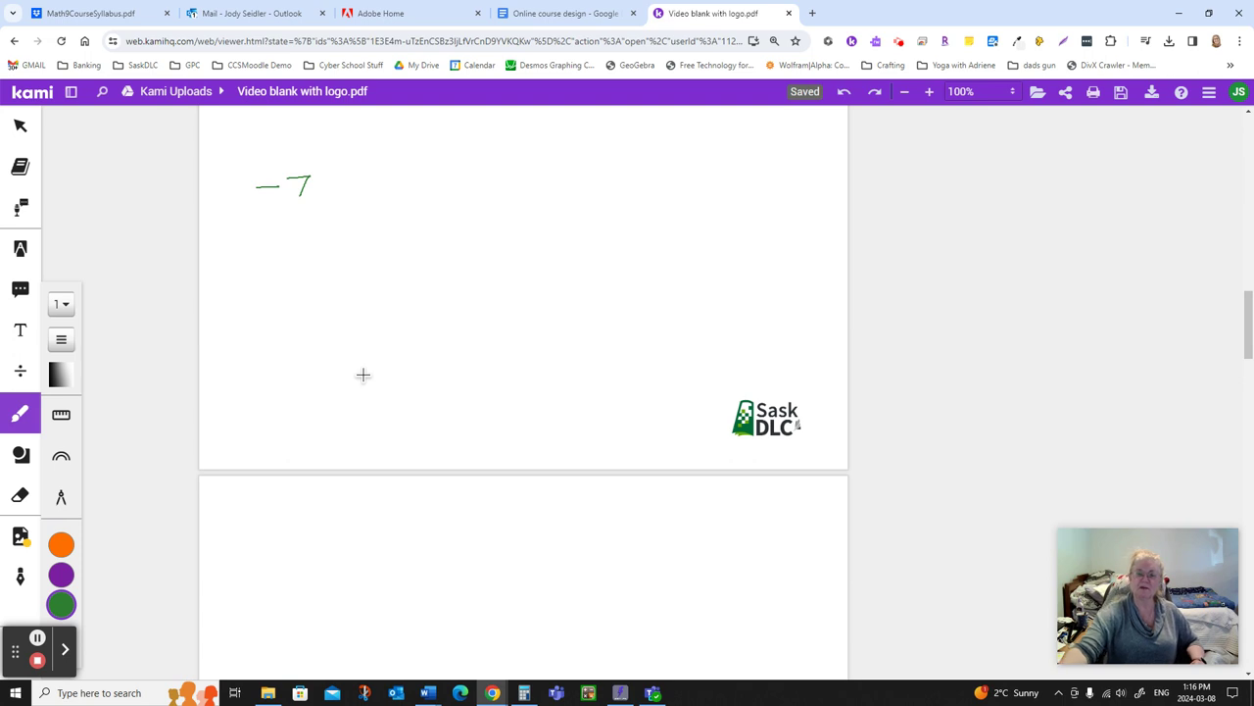
# - Add + 42, underline -7 and 42, and write = 35
pyautogui.moveTo(330, 190); pyautogui.dragTo(351, 189)
pyautogui.moveTo(340, 181)
pyautogui.mouseDown()
pyautogui.moveTo(340, 198)
pyautogui.moveTo(439, 195)
pyautogui.mouseUp()
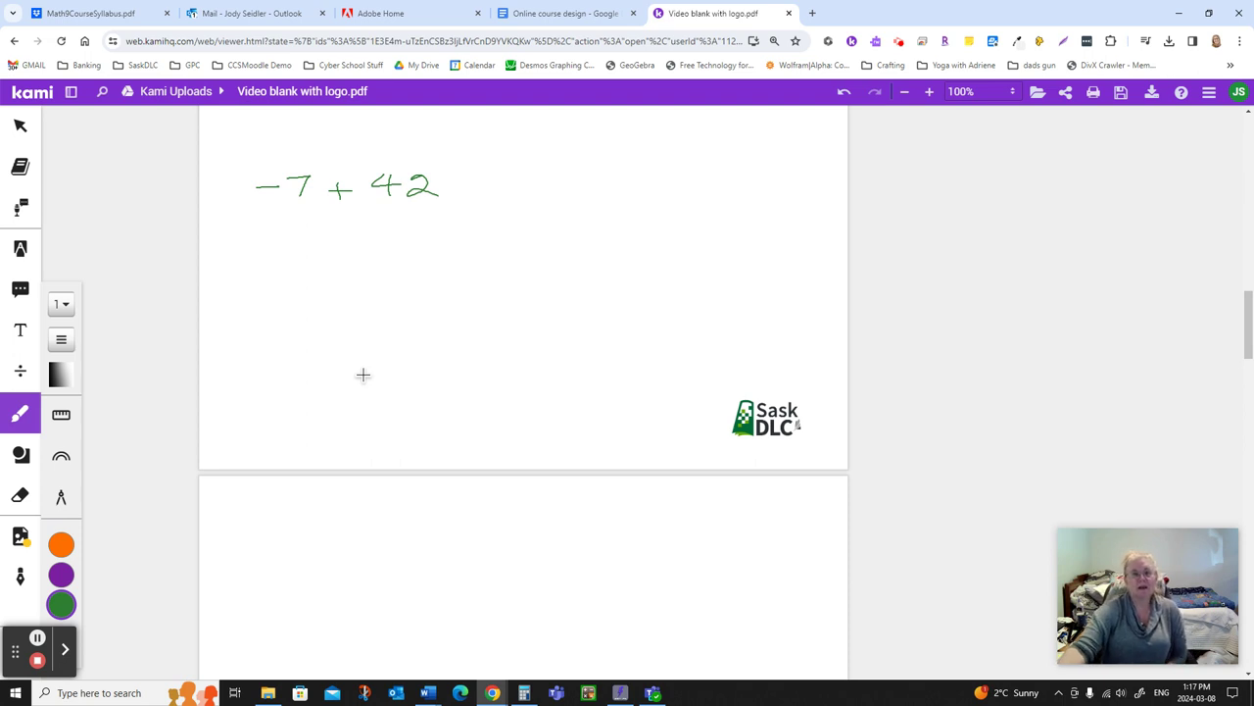
pyautogui.moveTo(254, 206); pyautogui.dragTo(442, 210)
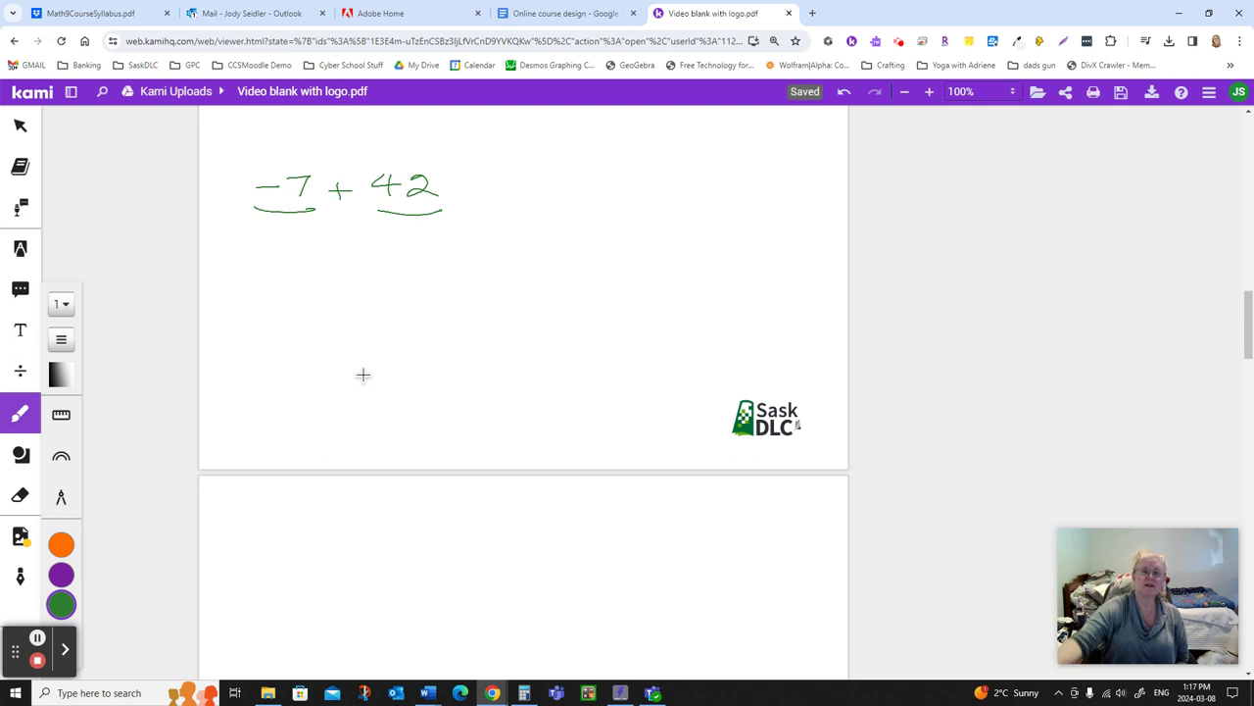
pyautogui.moveTo(469, 183)
pyautogui.mouseDown()
pyautogui.moveTo(498, 191)
pyautogui.moveTo(530, 176)
pyautogui.moveTo(520, 200)
pyautogui.moveTo(570, 191)
pyautogui.mouseUp()
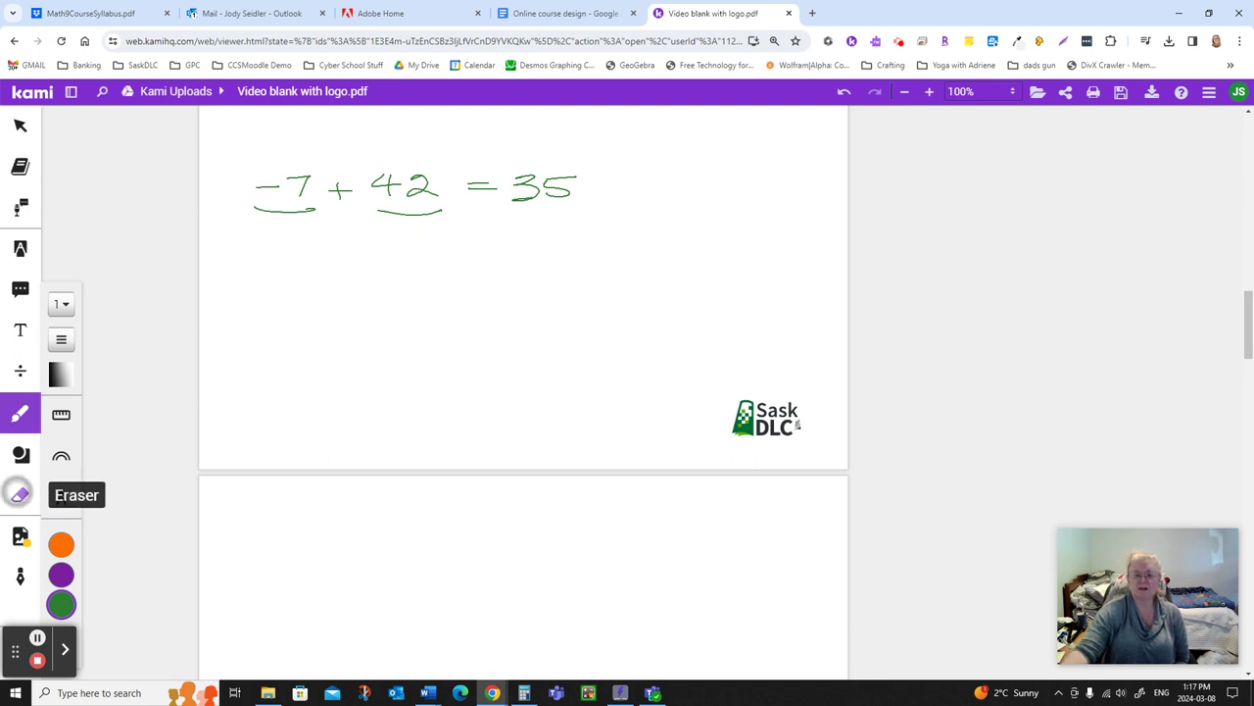
# - Erase the underlines, draw a number line ticked at its left end, and bring up Calculator
pyautogui.click(19, 493)
pyautogui.click(284, 208)
pyautogui.click(410, 210)
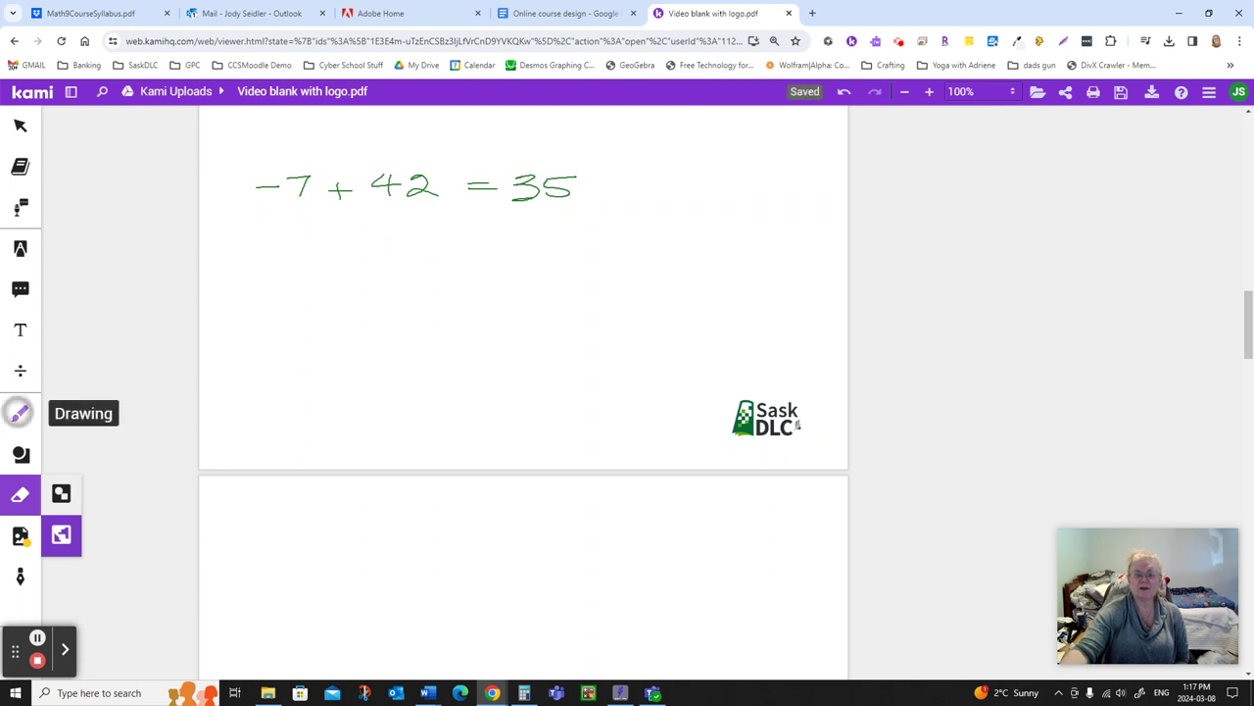
pyautogui.click(20, 412)
pyautogui.moveTo(245, 217); pyautogui.dragTo(603, 218)
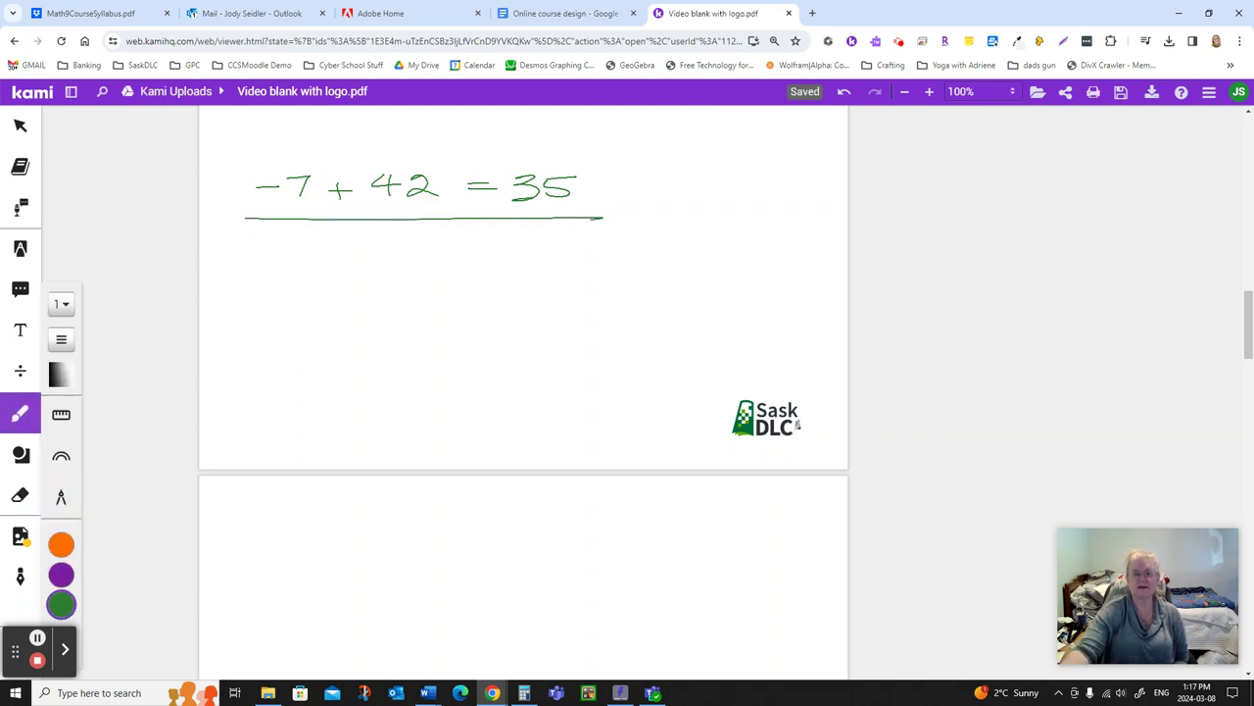
pyautogui.moveTo(274, 259)
pyautogui.mouseDown()
pyautogui.moveTo(271, 213)
pyautogui.moveTo(281, 221)
pyautogui.moveTo(269, 206)
pyautogui.moveTo(273, 216)
pyautogui.mouseUp()
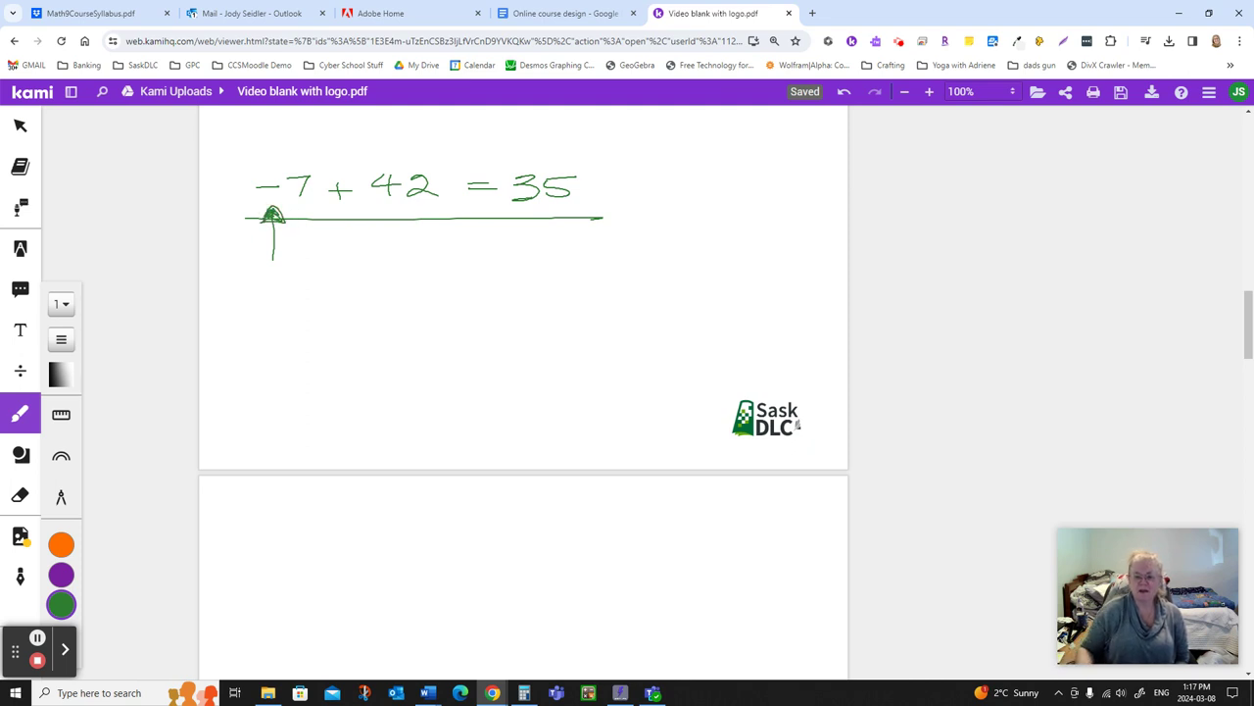
pyautogui.click(525, 693)
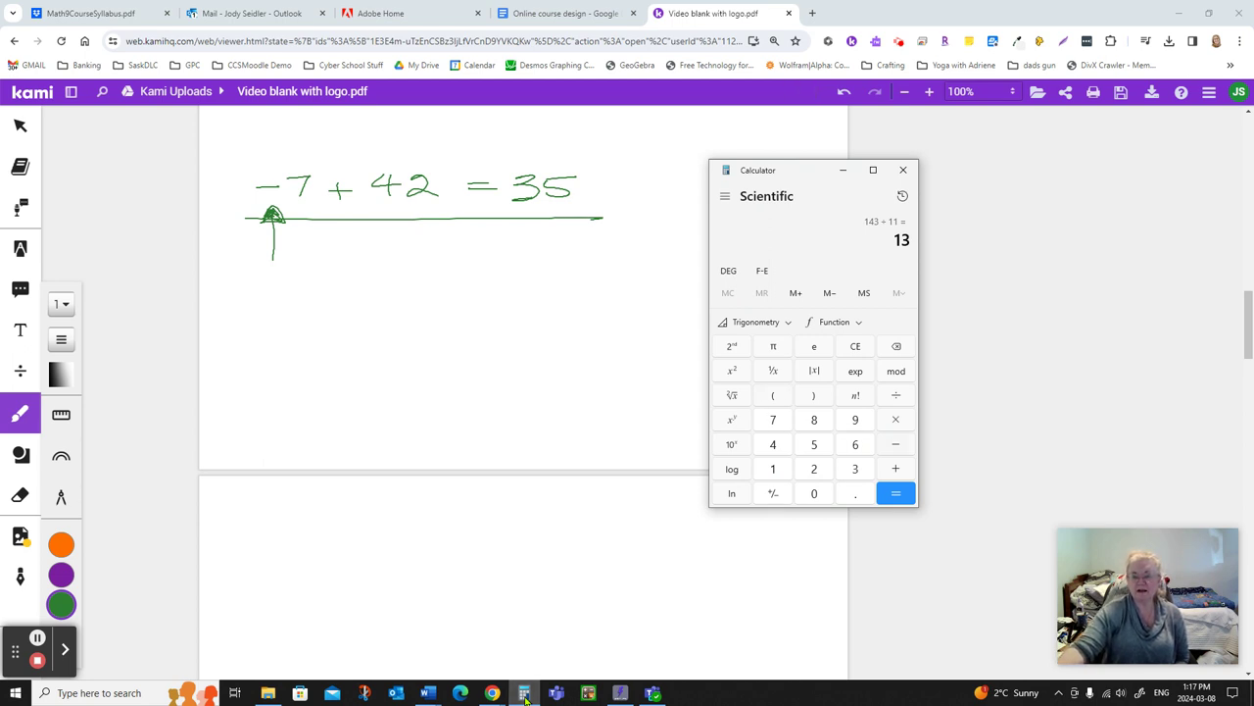
# - Clear the earlier 143 ÷ 11 result so Calculator shows 0
pyautogui.press('-')
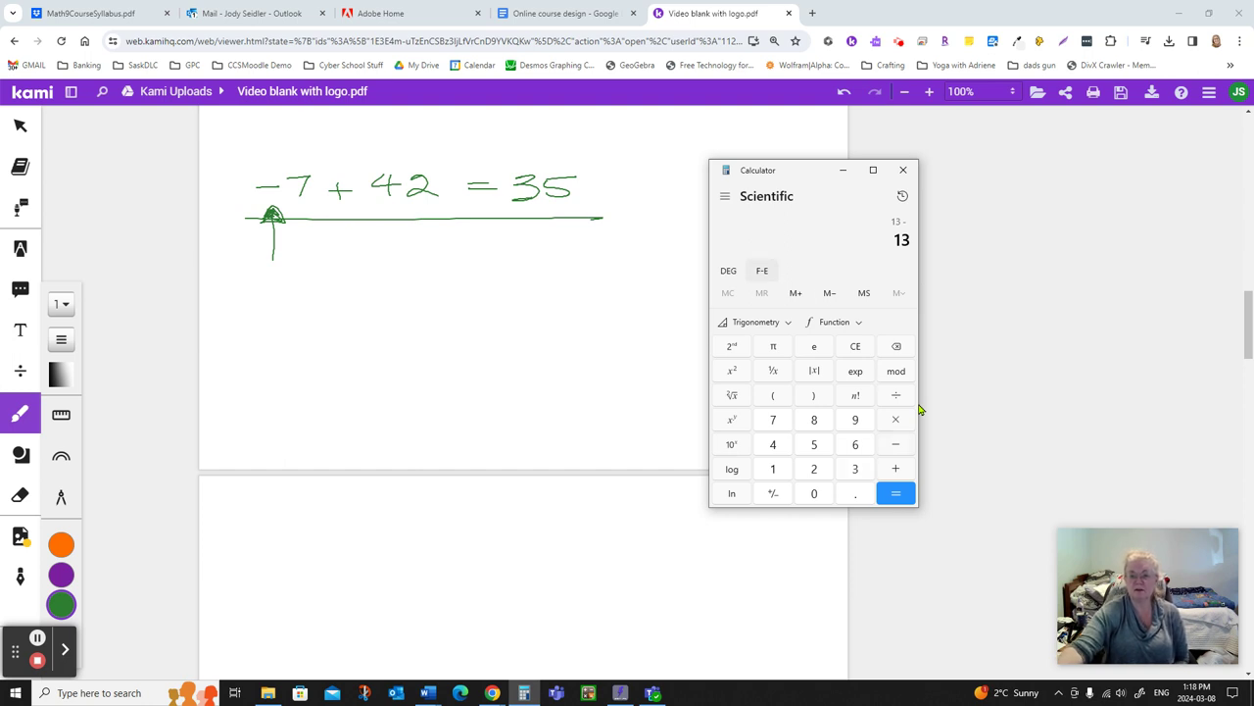
pyautogui.press('Escape')
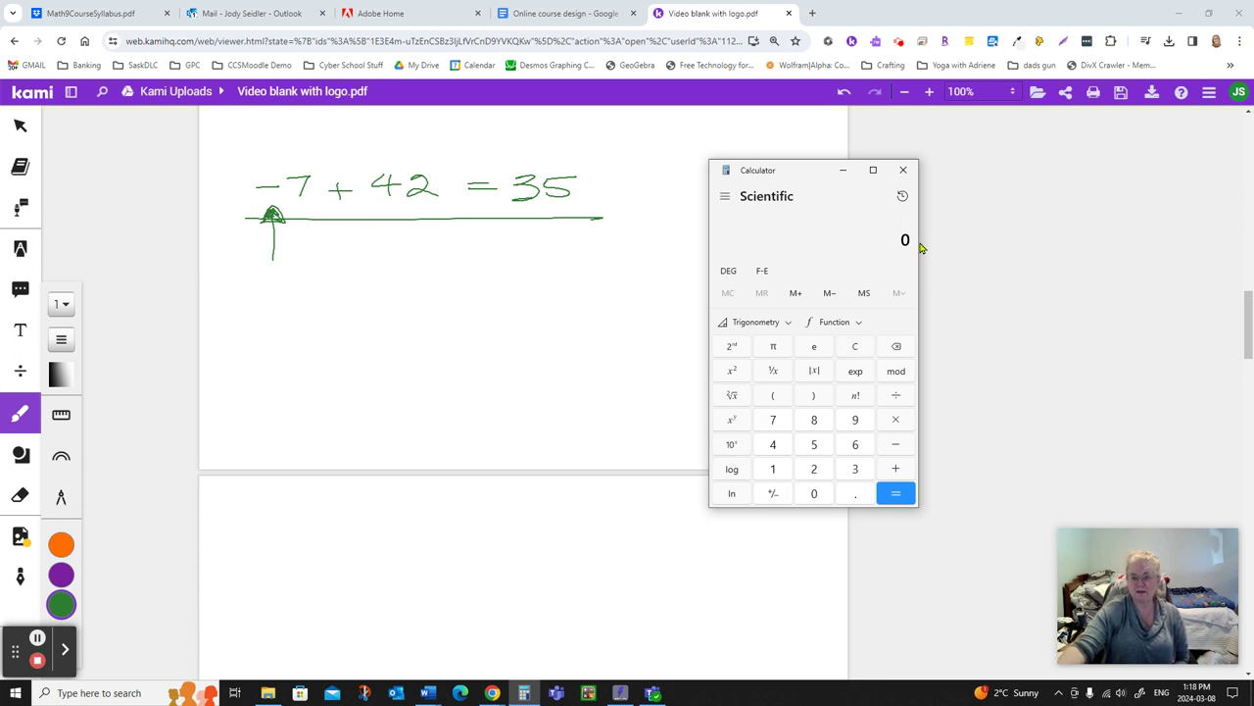
# - Compute -7 + 42 in Calculator, negating 7 with F9, to get 35
pyautogui.press('7')
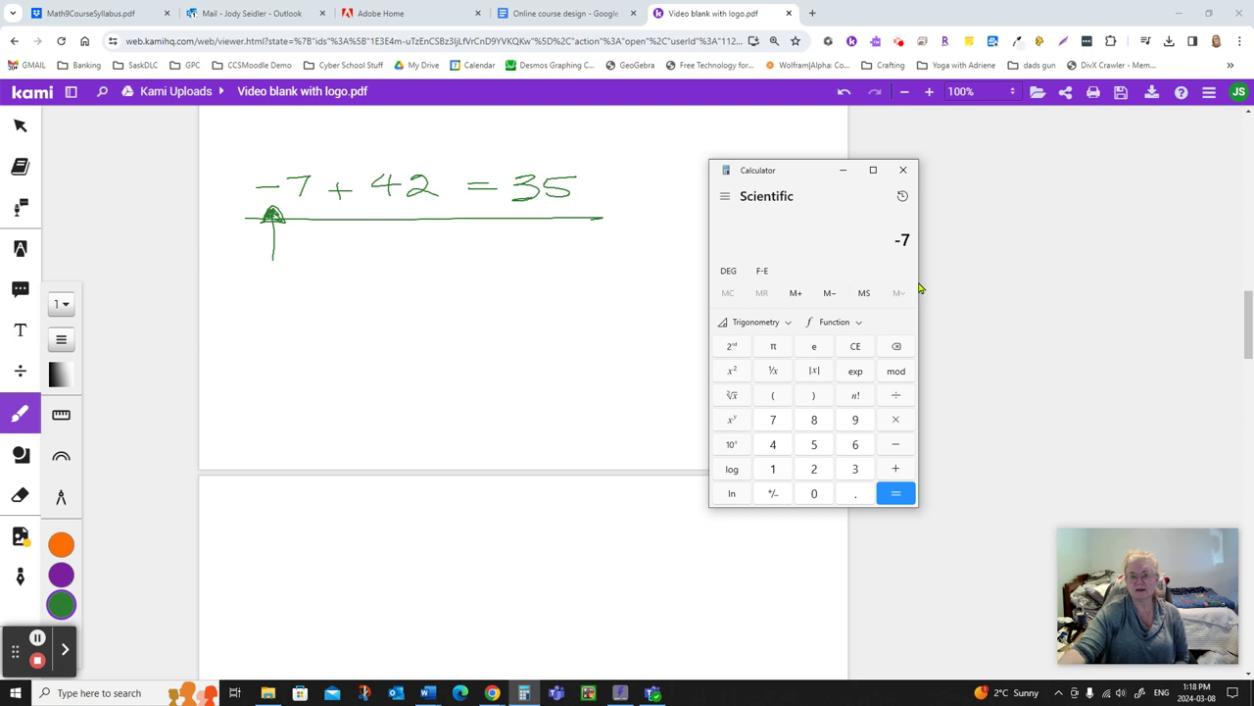
pyautogui.press('Escape')
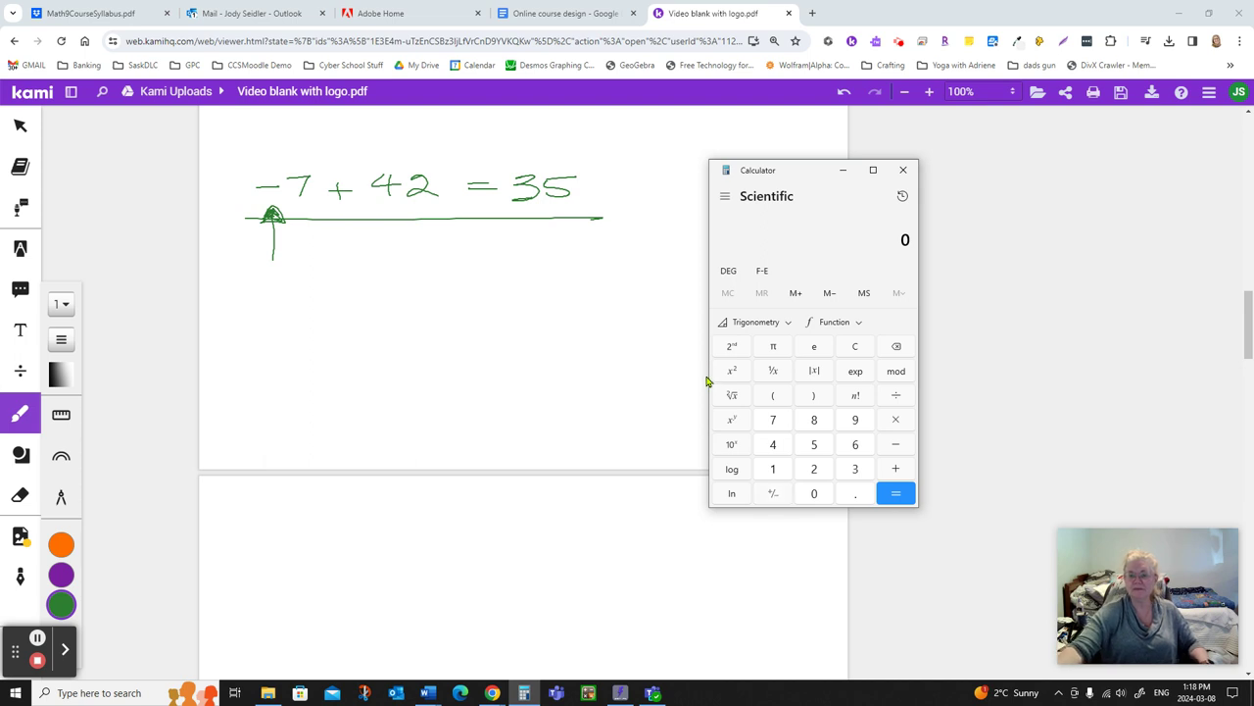
pyautogui.press('7')
pyautogui.press('F9')
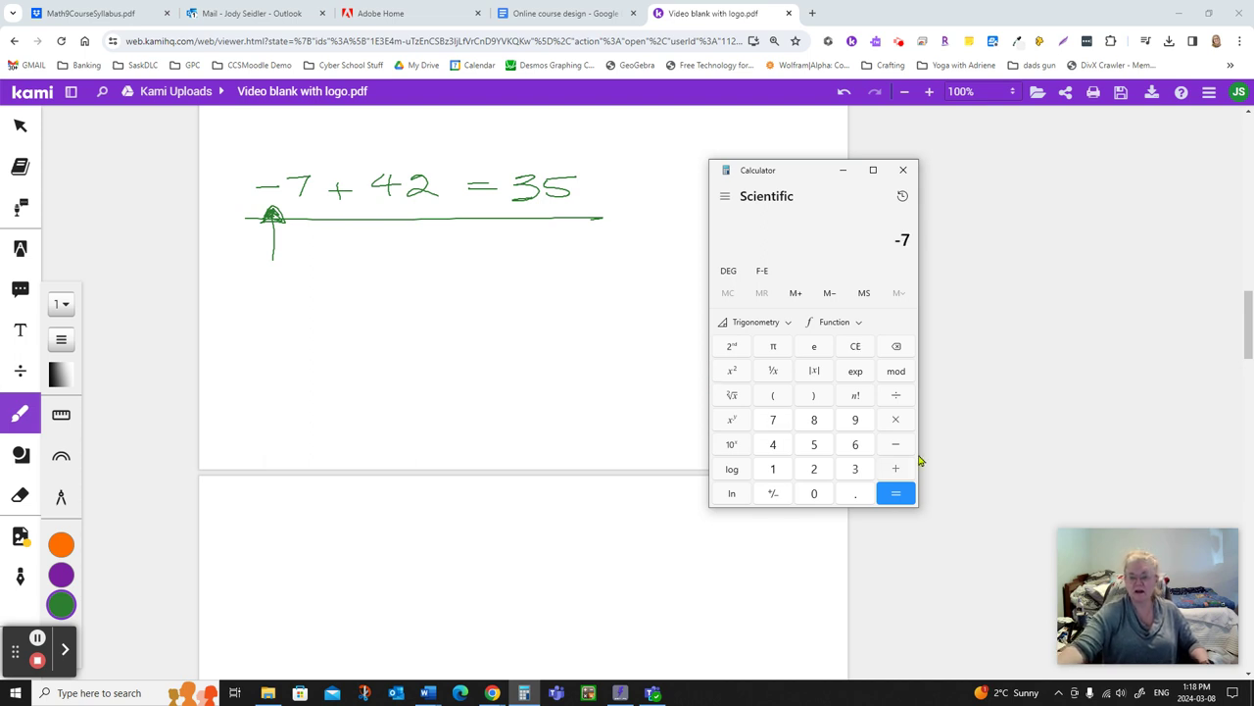
pyautogui.press('4')
pyautogui.press('2')
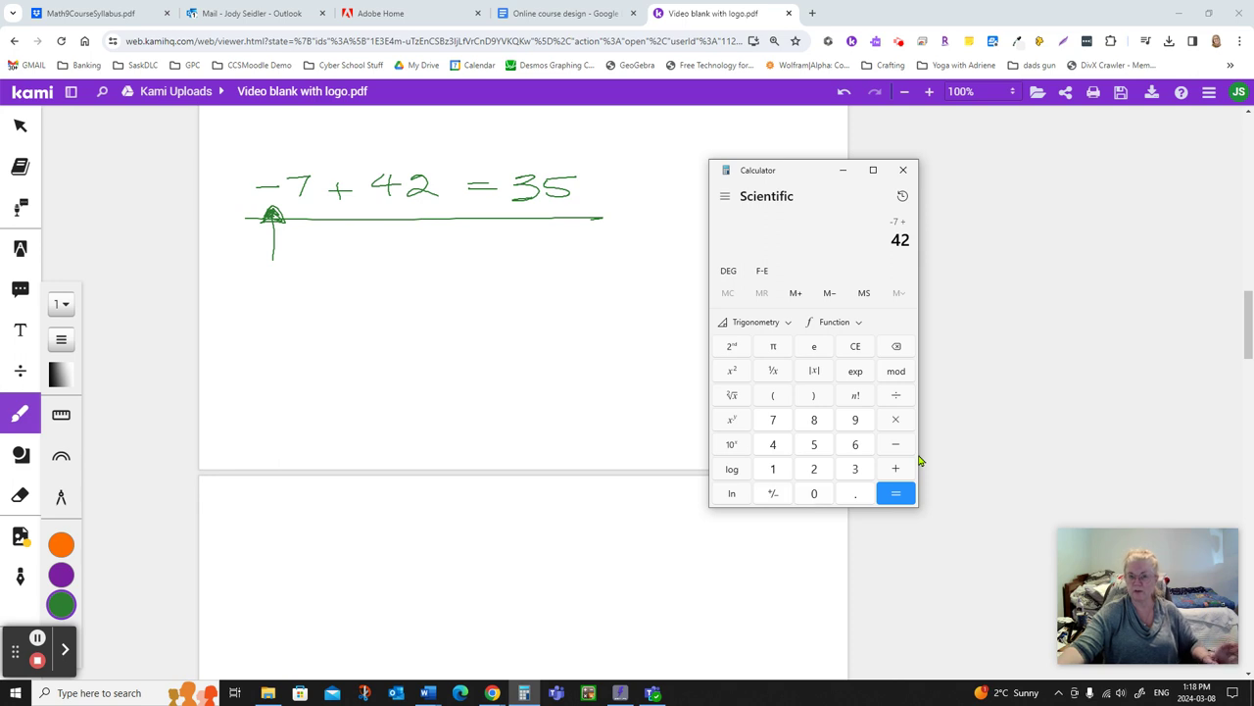
pyautogui.click(911, 492)
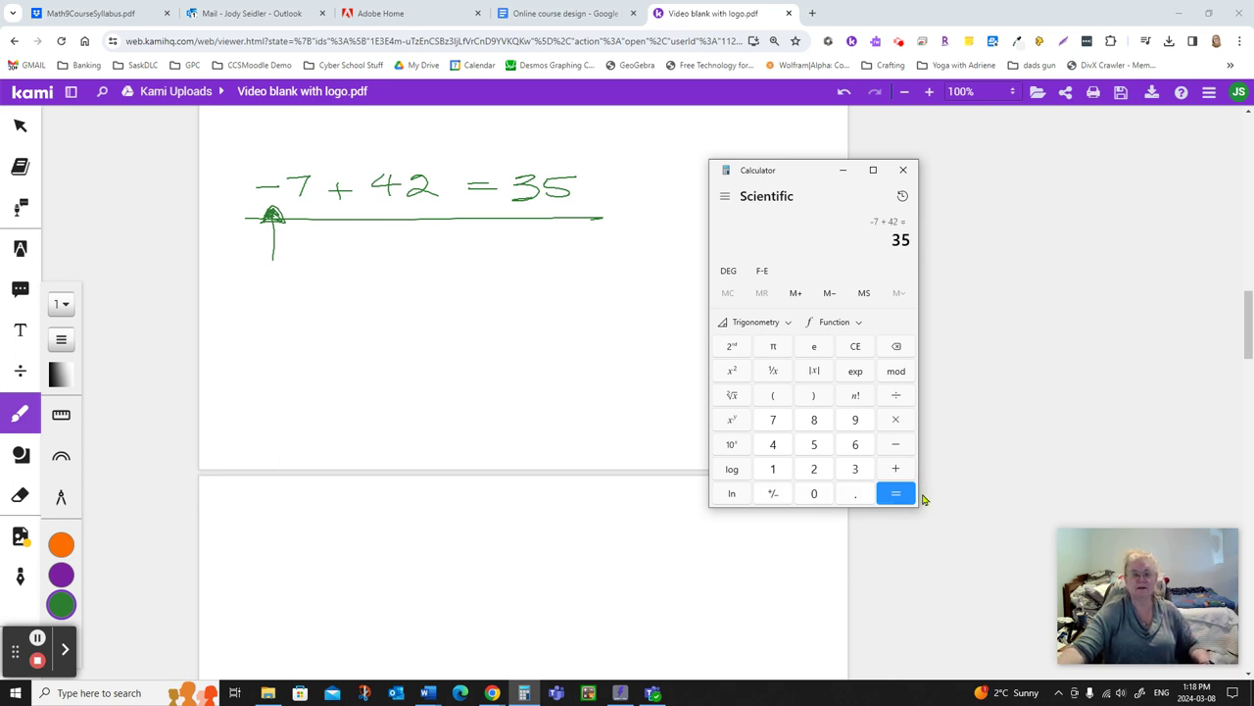